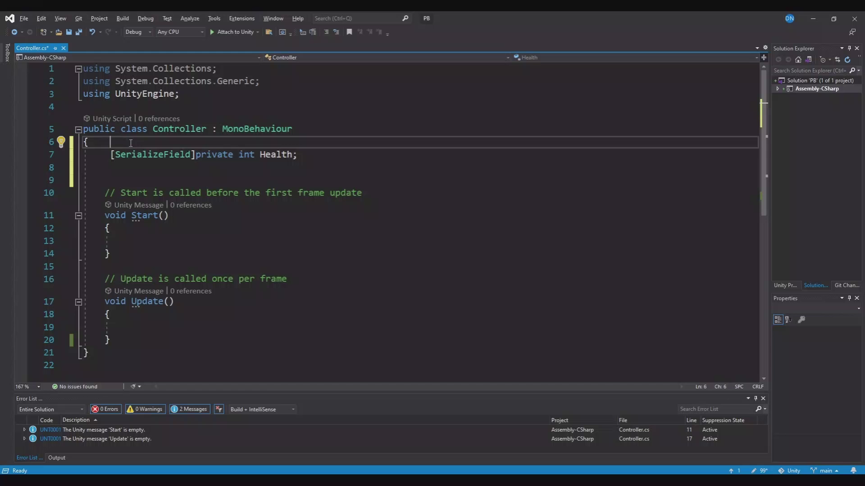
# Add a [Range(0.1f,100f)] attribute on a new line above the serialized Health field and save the script.
pyautogui.press('Return')
pyautogui.write('[')
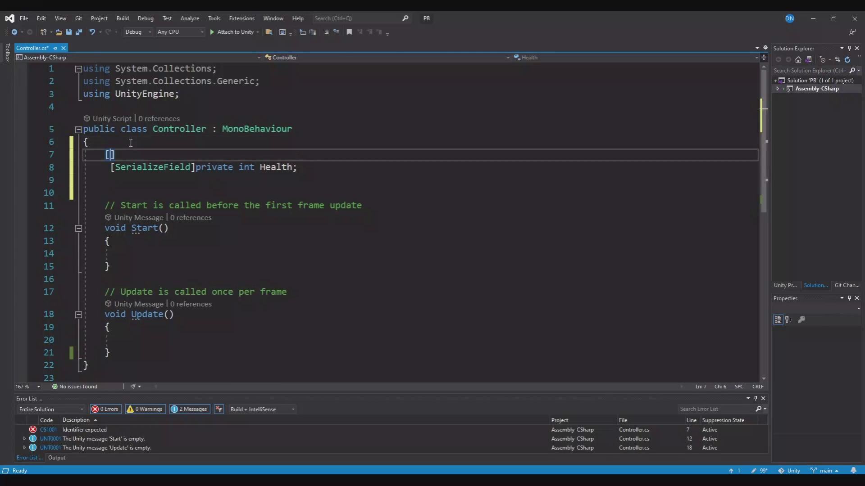
pyautogui.write('Range(')
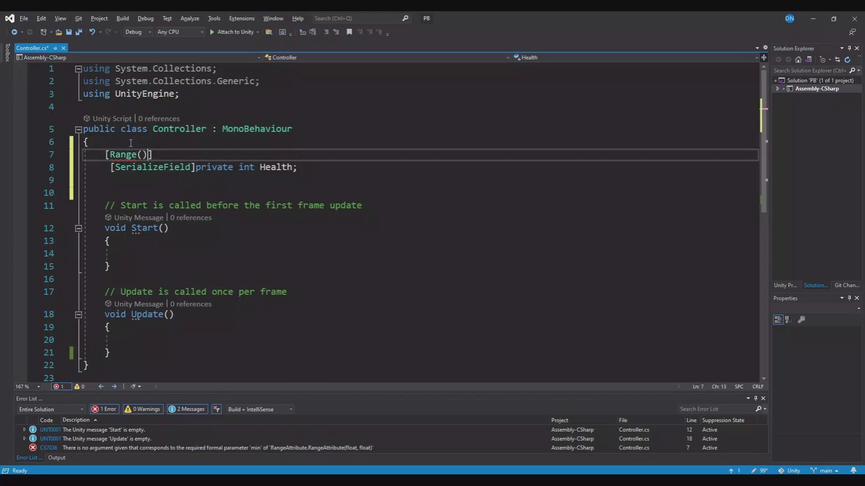
pyautogui.write('0.1f')
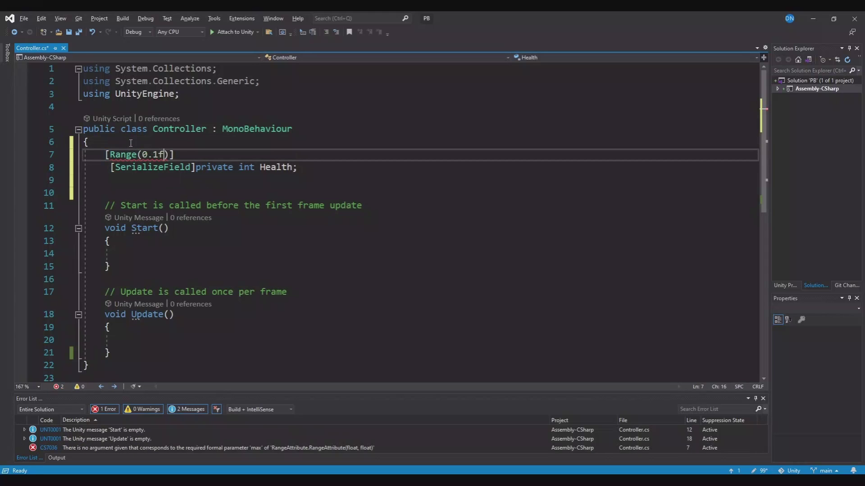
pyautogui.write(',100')
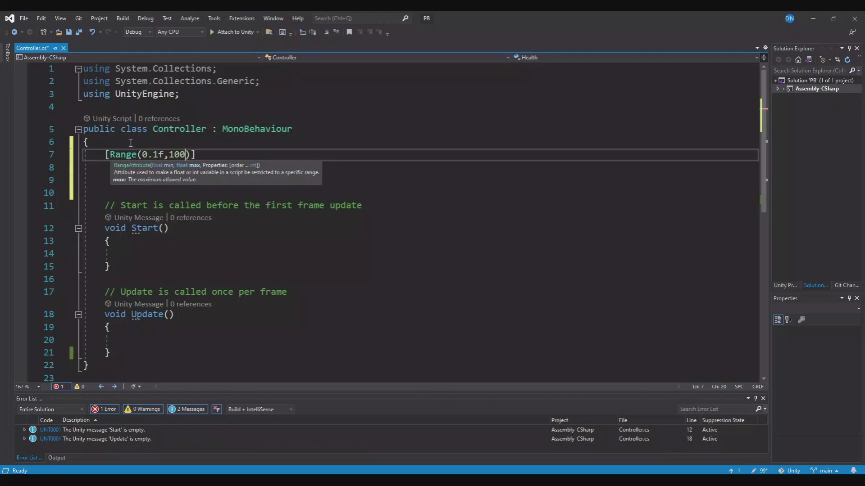
pyautogui.write('f')
pyautogui.press('End')
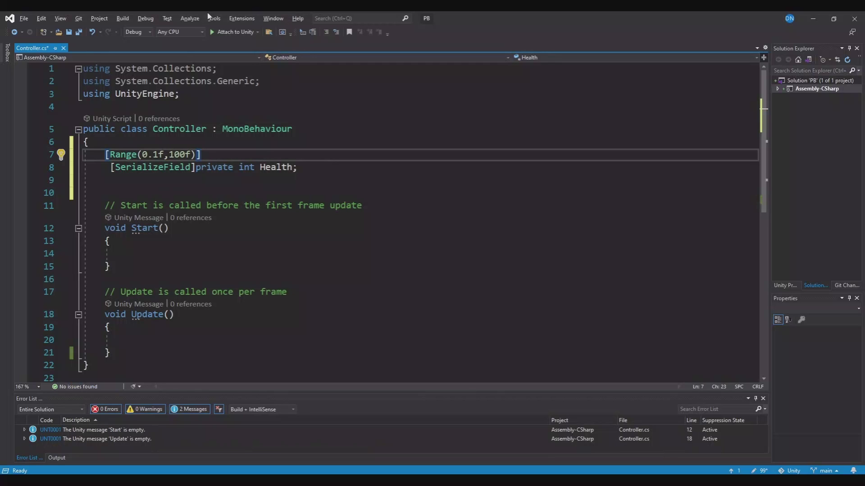
pyautogui.hotkey('ctrl', 's')
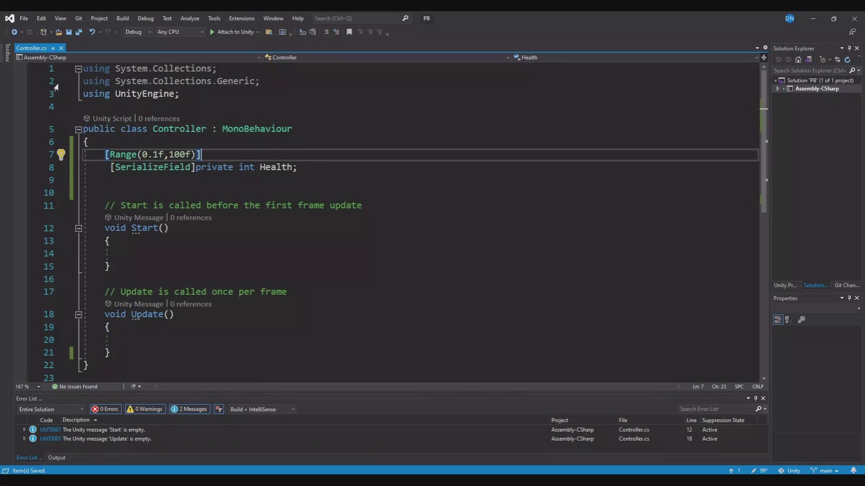
# Switch to Unity and raise the Controller script's Health value with its slider.
pyautogui.click(818, 18)
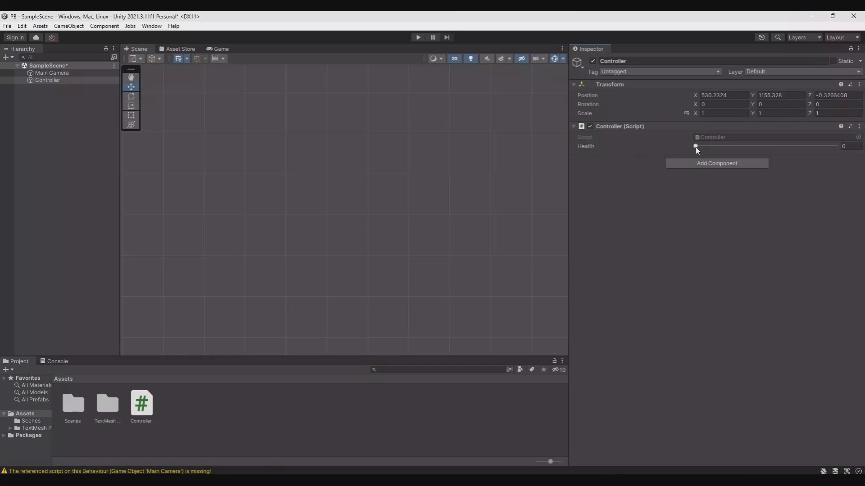
pyautogui.moveTo(697, 149); pyautogui.dragTo(731, 150)
pyautogui.moveTo(705, 148); pyautogui.dragTo(795, 151)
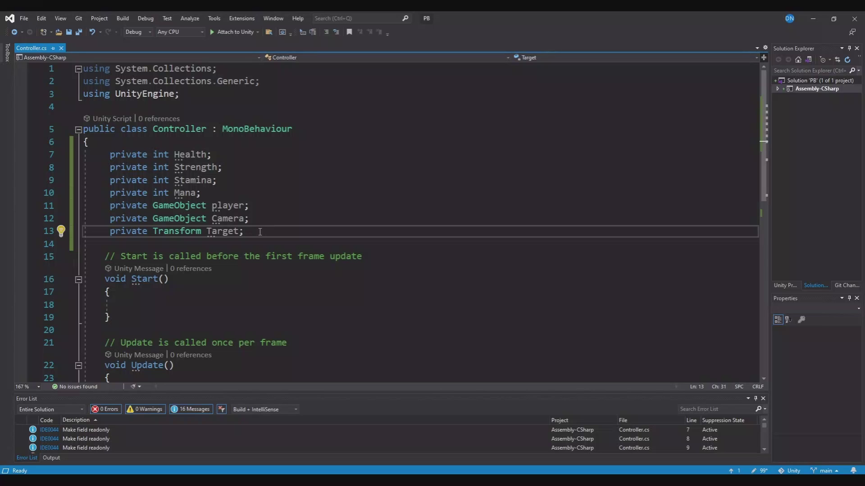
# Highlight the private field declarations from Health to Target, and switch to Unity to set the Inspector to Debug mode.
pyautogui.moveTo(258, 233); pyautogui.dragTo(84, 154)
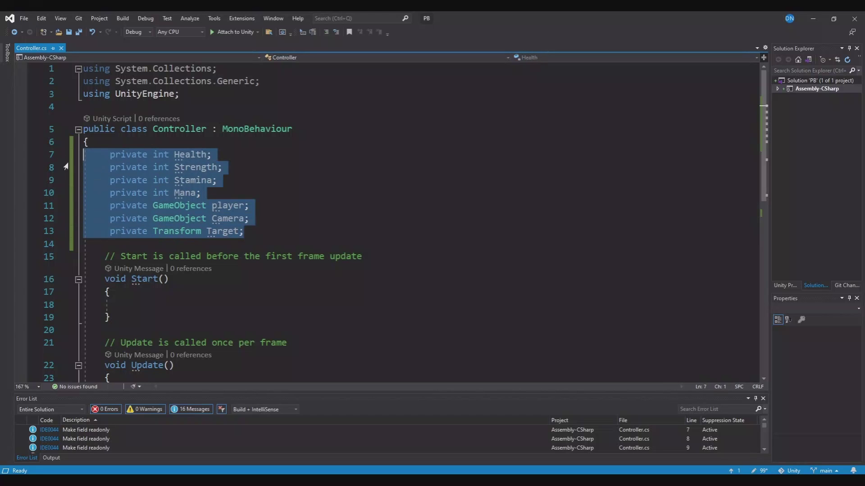
pyautogui.click(814, 18)
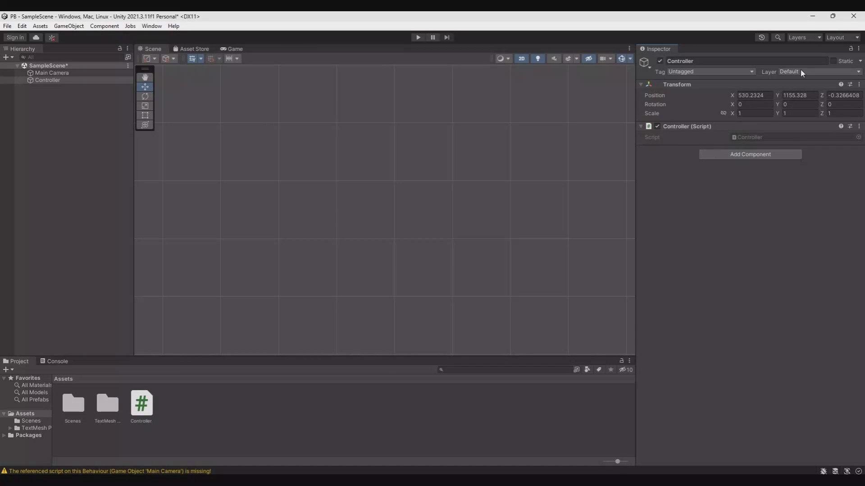
pyautogui.click(859, 48)
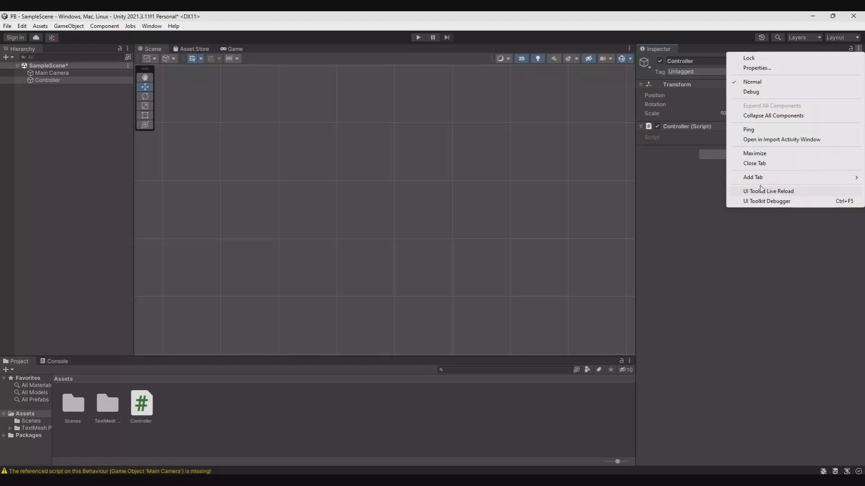
pyautogui.click(758, 92)
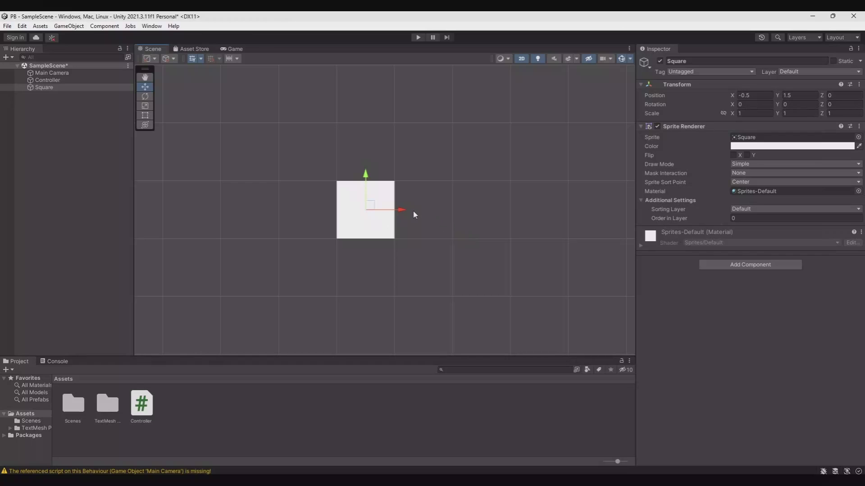
# Try moving the Square along its X axis and set the increment snapping Move value to 1.
pyautogui.moveTo(403, 211)
pyautogui.mouseDown()
pyautogui.moveTo(529, 211)
pyautogui.moveTo(399, 208)
pyautogui.mouseUp()
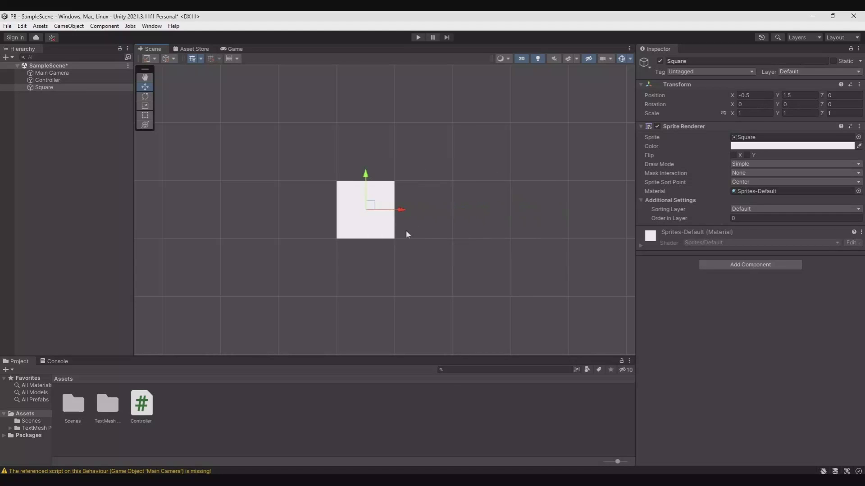
pyautogui.click(236, 59)
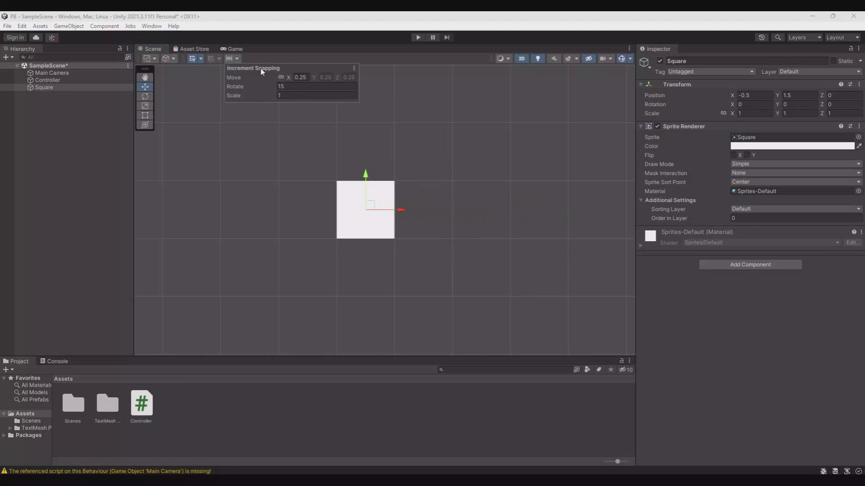
pyautogui.click(308, 78)
pyautogui.write('1')
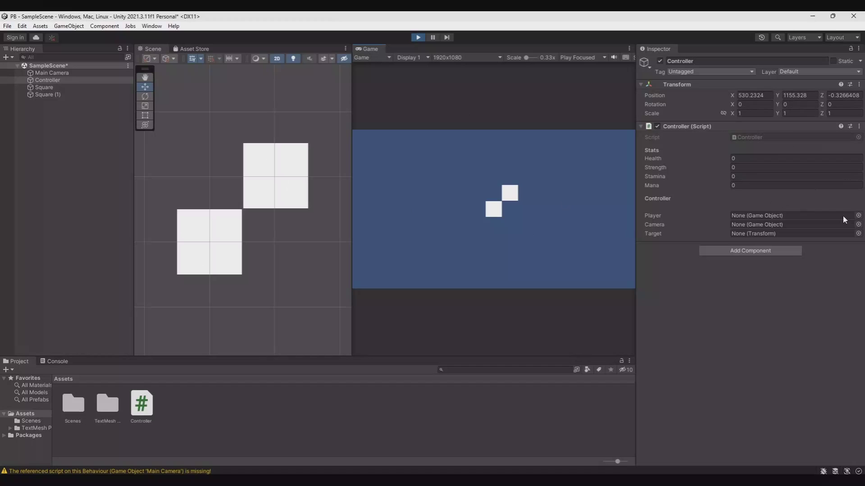
# Set the Controller's Health to 10, Strength to 10 and Stamina to 50 while in play mode.
pyautogui.click(761, 159)
pyautogui.write('10')
pyautogui.press('Tab')
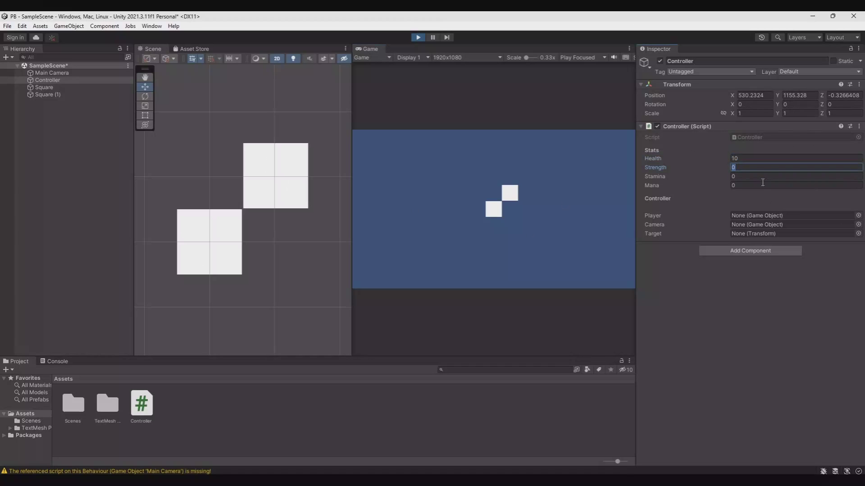
pyautogui.write('10')
pyautogui.press('Tab')
pyautogui.write('50')
pyautogui.press('Tab')
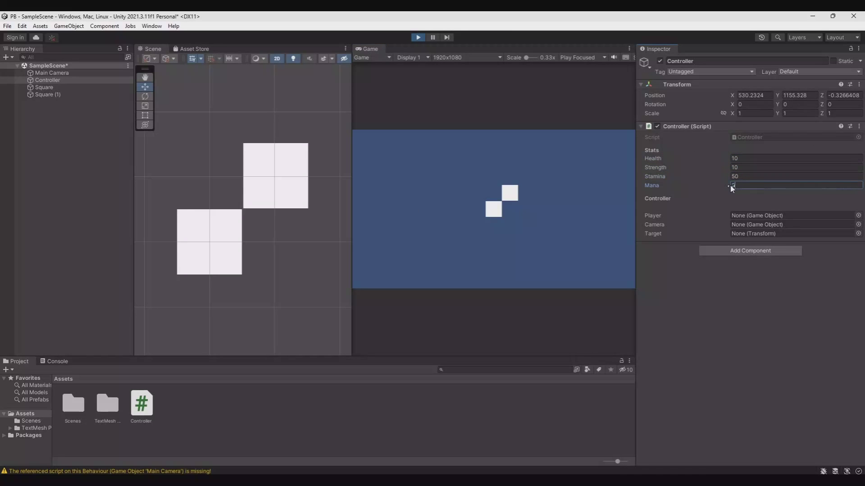
# Move Square (1) up beside its original spot during play mode, stop playing and reselect the Controller object.
pyautogui.click(39, 93)
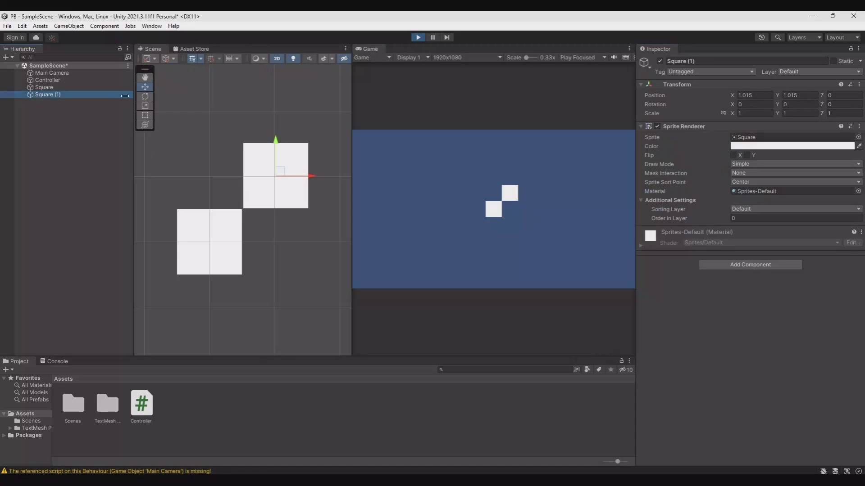
pyautogui.moveTo(280, 172); pyautogui.dragTo(235, 122)
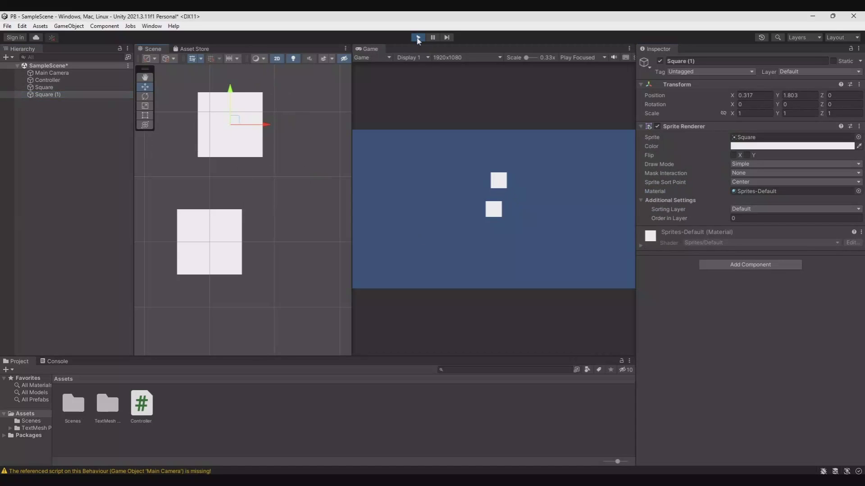
pyautogui.click(418, 38)
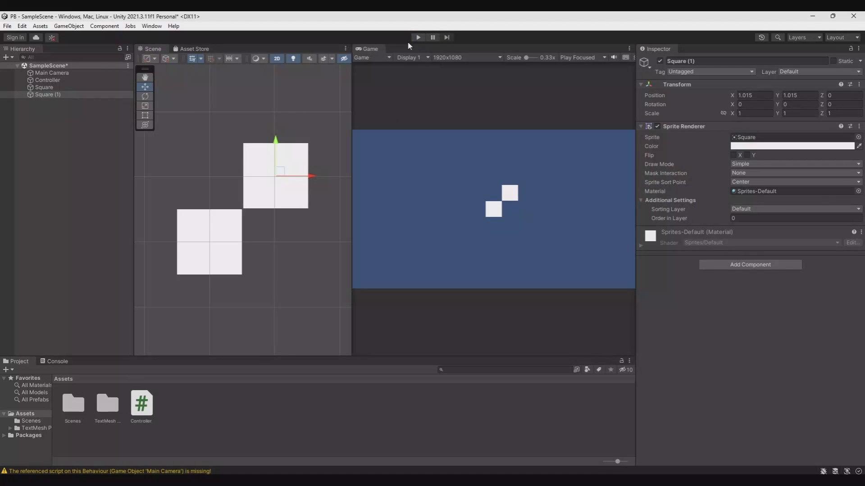
pyautogui.click(59, 80)
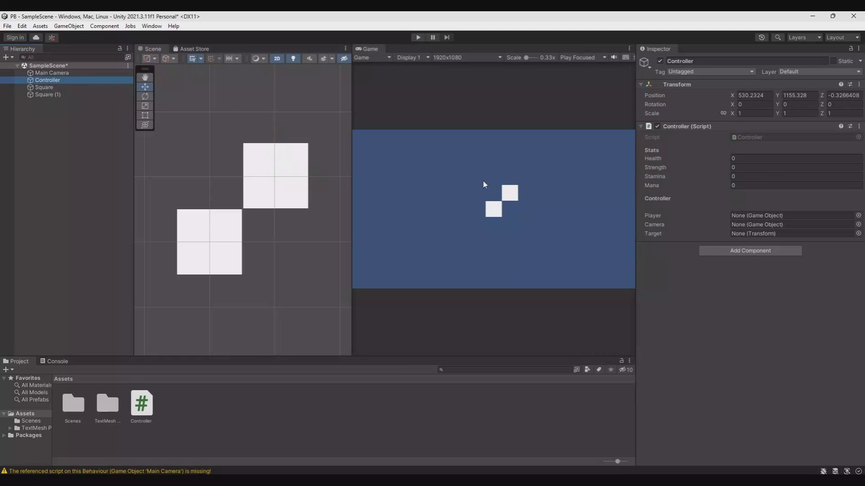
# Change the Playmode tint color in the Preferences to red (FF0000) and enter play mode.
pyautogui.click(22, 26)
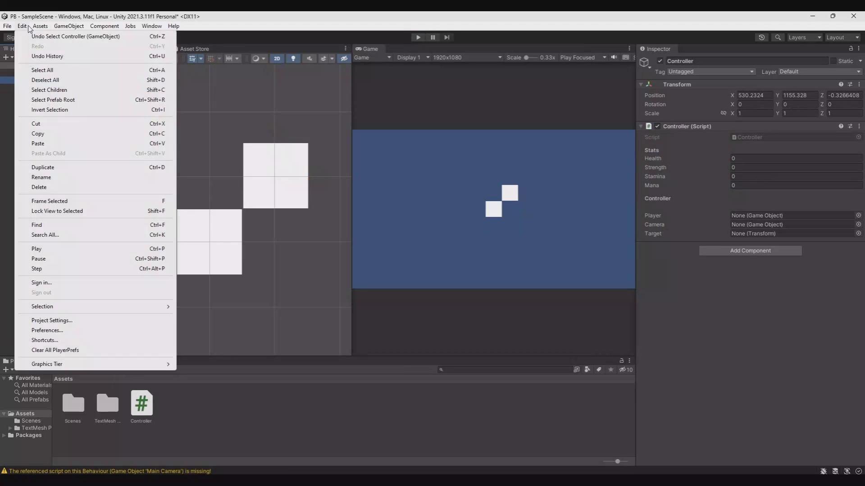
pyautogui.click(22, 26)
pyautogui.click(7, 26)
pyautogui.moveTo(24, 27)
pyautogui.click(42, 329)
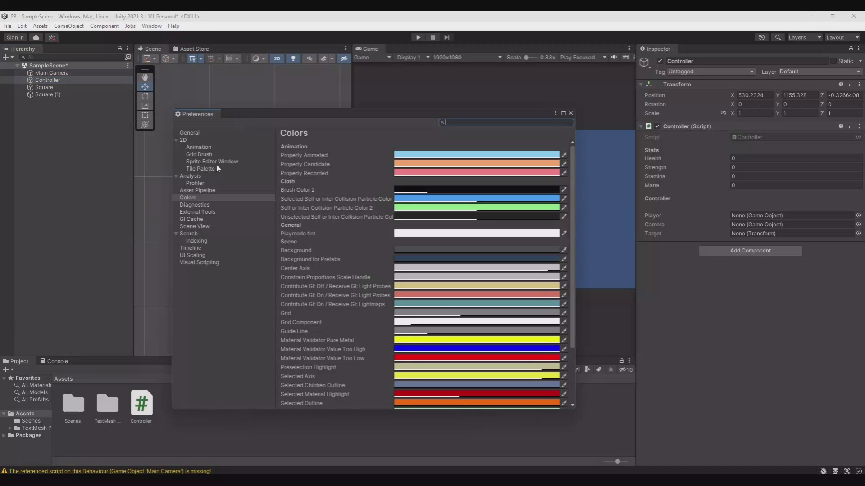
pyautogui.click(197, 199)
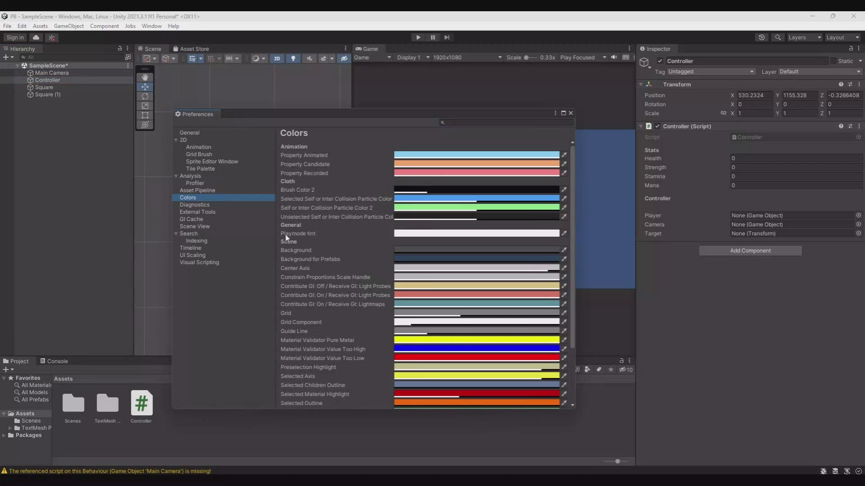
pyautogui.click(411, 233)
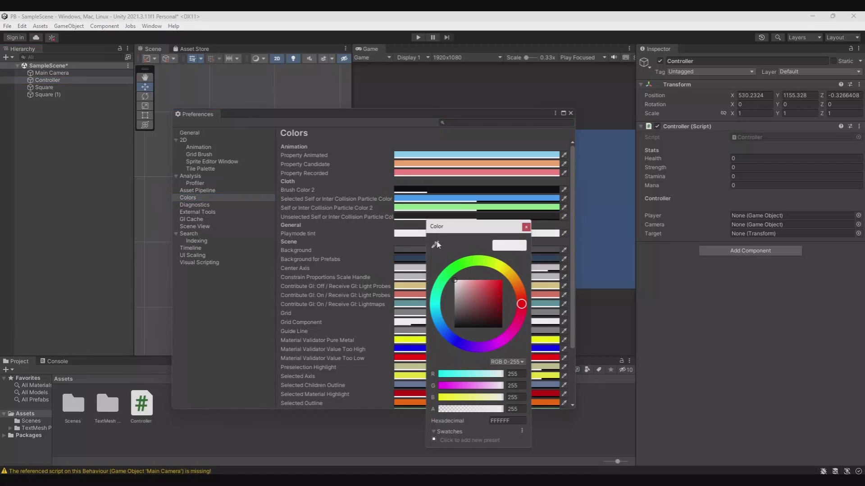
pyautogui.moveTo(481, 298); pyautogui.dragTo(531, 246)
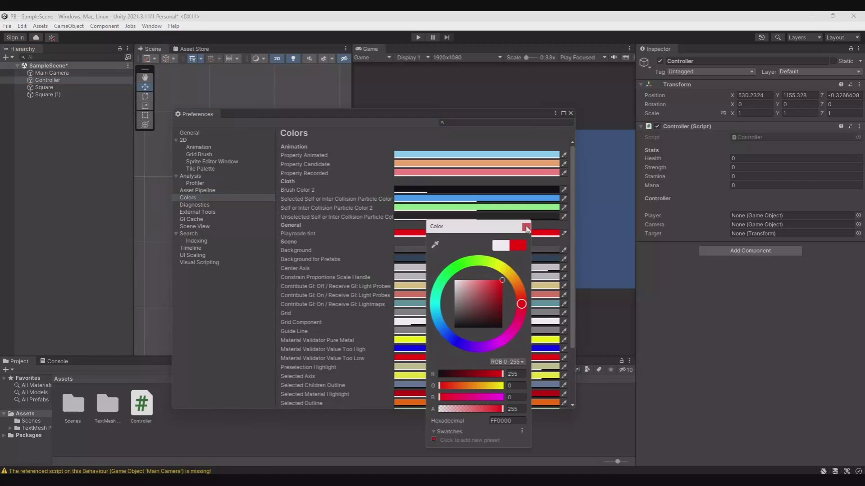
pyautogui.click(526, 228)
pyautogui.click(570, 114)
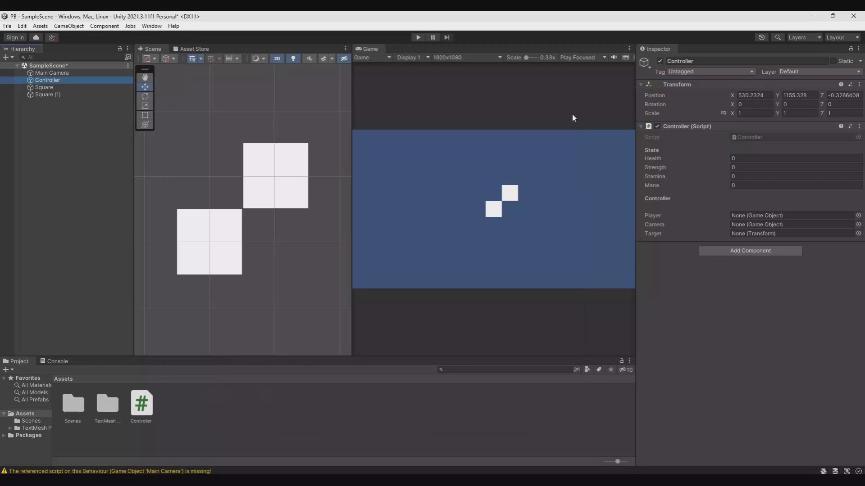
pyautogui.click(418, 37)
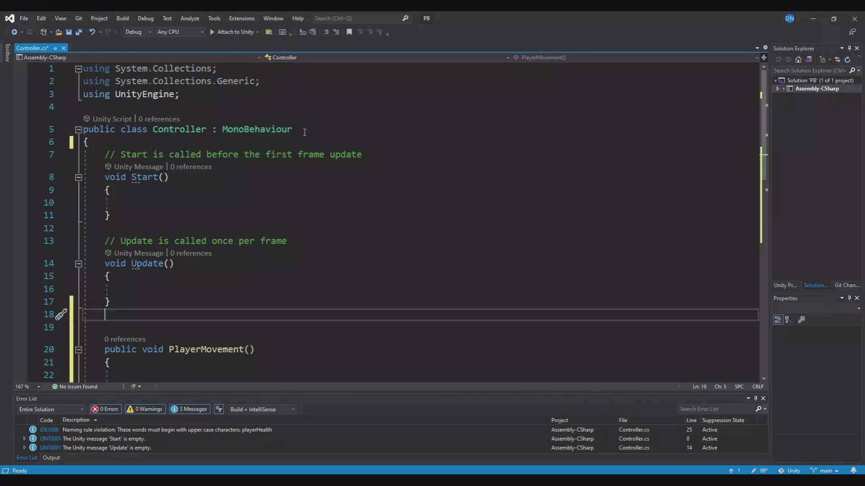
# Wrap the PlayerMovement, playerHealth and DamageToGive methods in a #region named PlayerController, closed with #endregion.
pyautogui.scroll(-5, 303, 130)
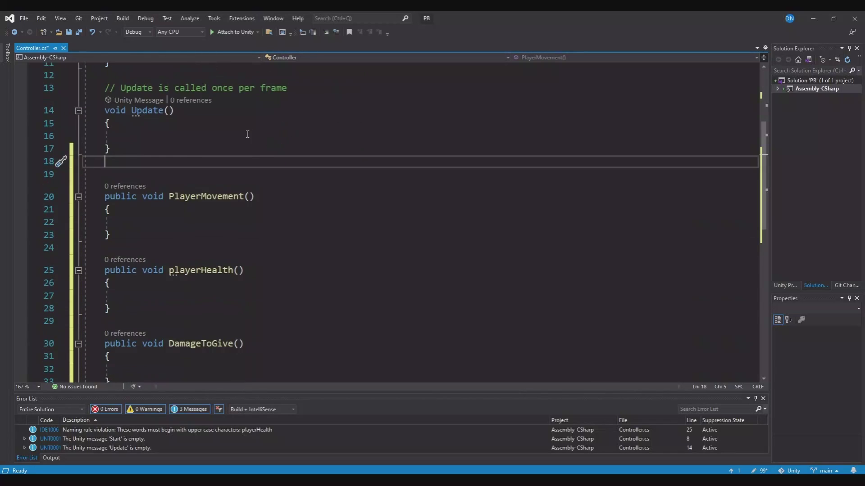
pyautogui.moveTo(117, 310); pyautogui.dragTo(51, 127)
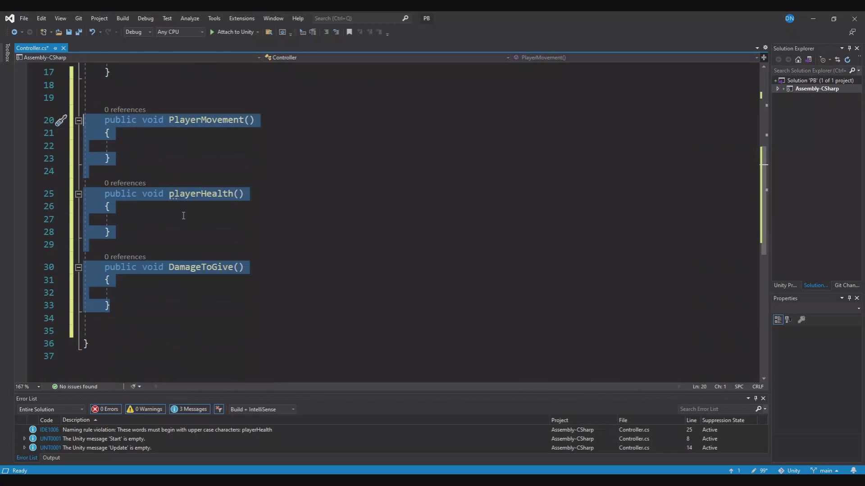
pyautogui.scroll(1, 184, 216)
pyautogui.click(104, 141)
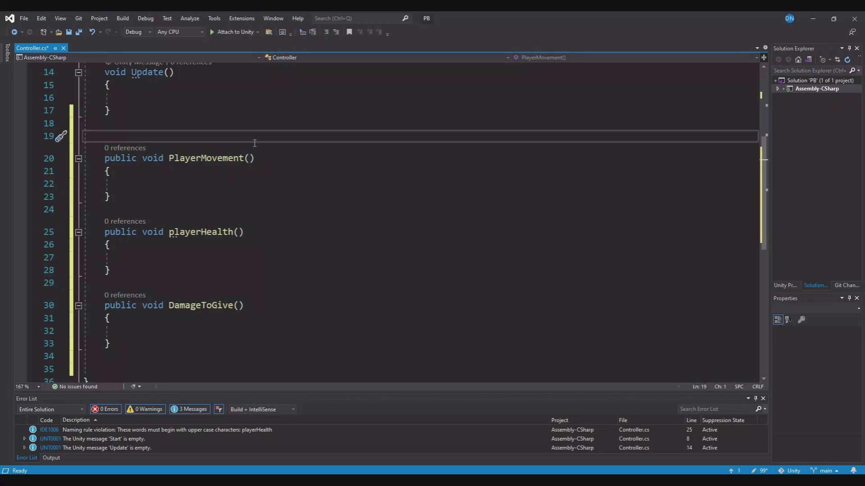
pyautogui.write('#region')
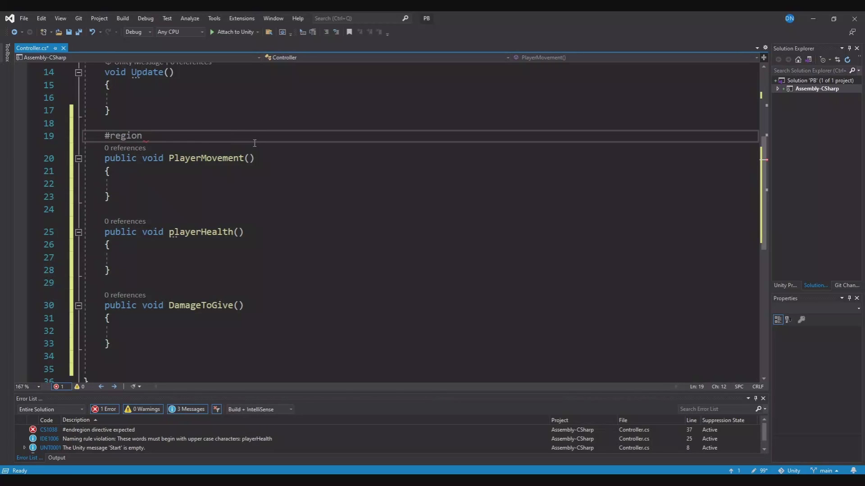
pyautogui.write(' PlayerController')
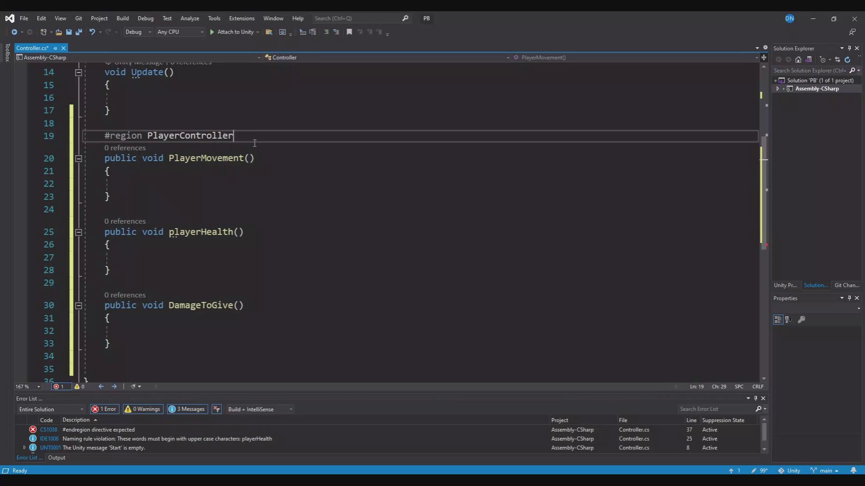
pyautogui.click(88, 358)
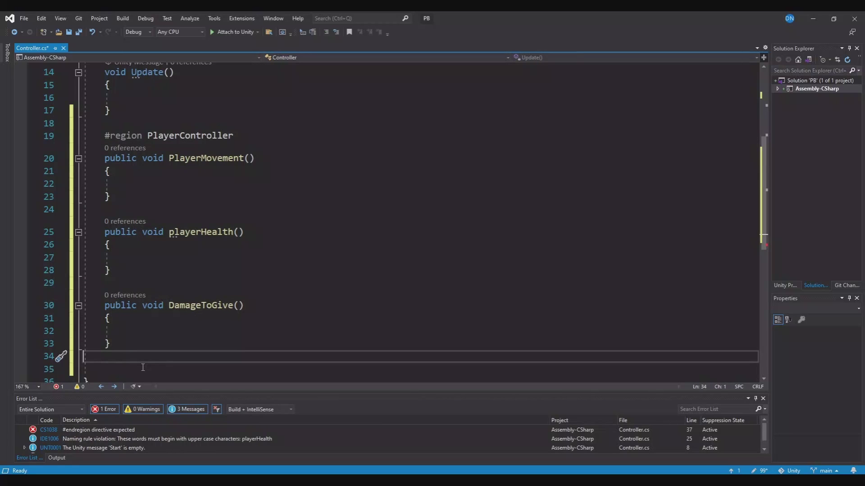
pyautogui.write('#endregion')
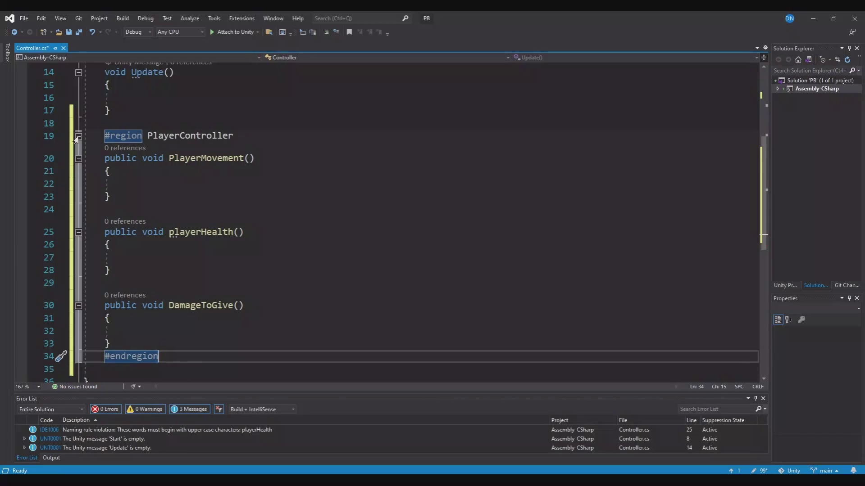
# Collapse the PlayerController region and add an empty public void Gamecontroll() method below it.
pyautogui.click(77, 137)
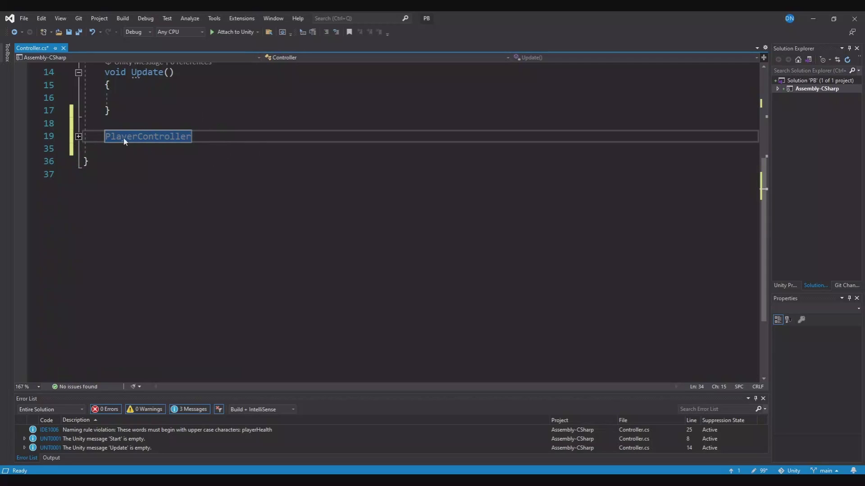
pyautogui.press('Return')
pyautogui.press('Return')
pyautogui.press('Return')
pyautogui.write('p')
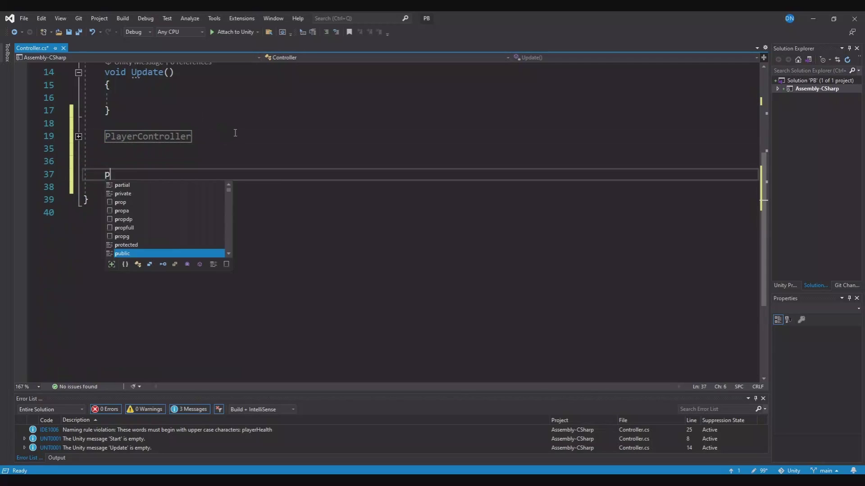
pyautogui.write('ublic void ')
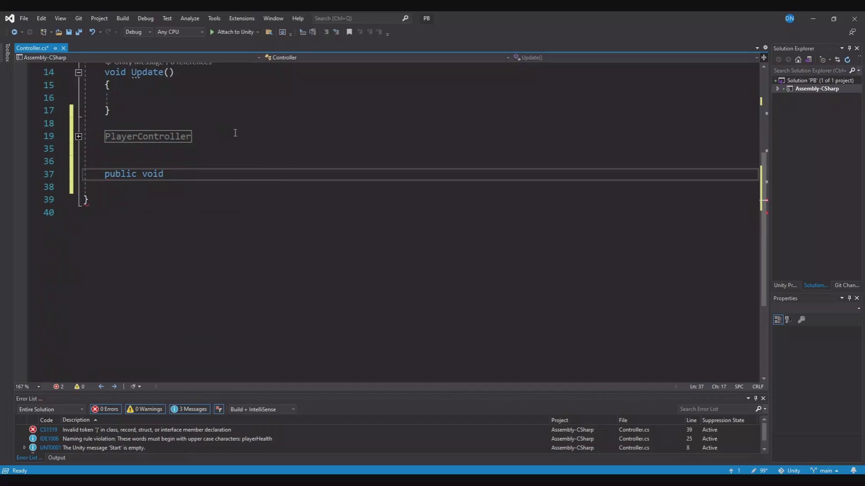
pyautogui.write('Gamecontroll')
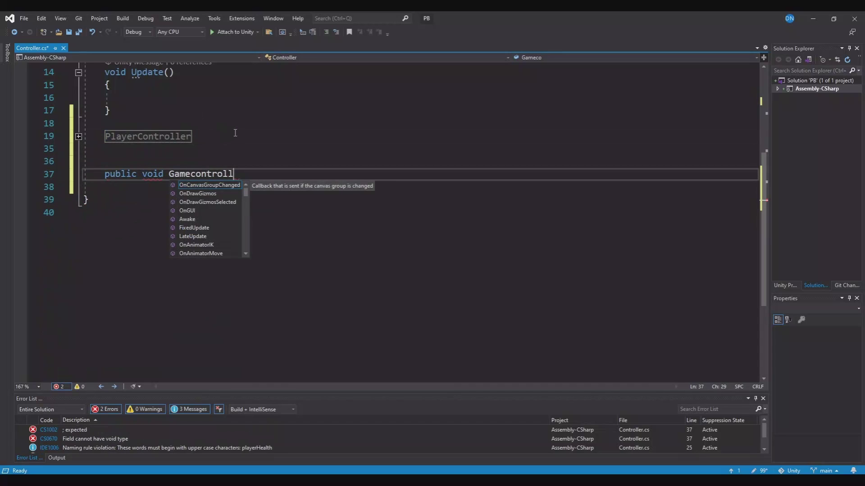
pyautogui.write('()')
pyautogui.press('Return')
pyautogui.write('{')
pyautogui.press('Return')
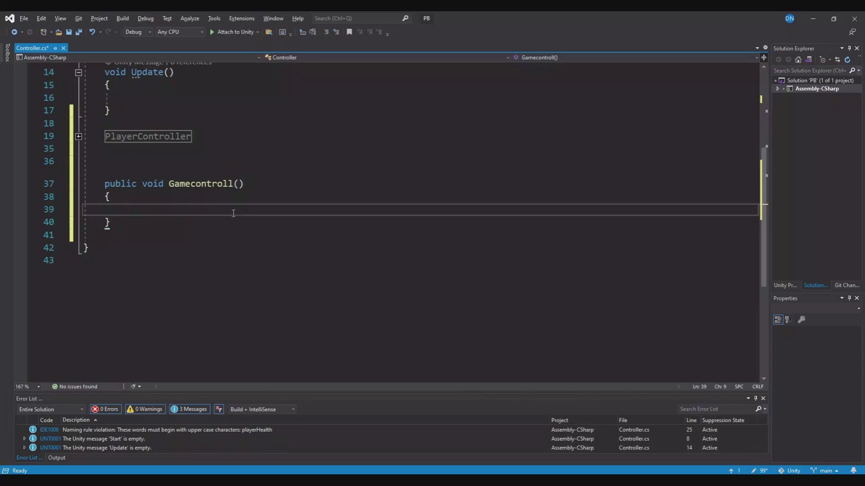
# Expand the PlayerController region to review the methods inside it and collapse it again.
pyautogui.scroll(2, 233, 213)
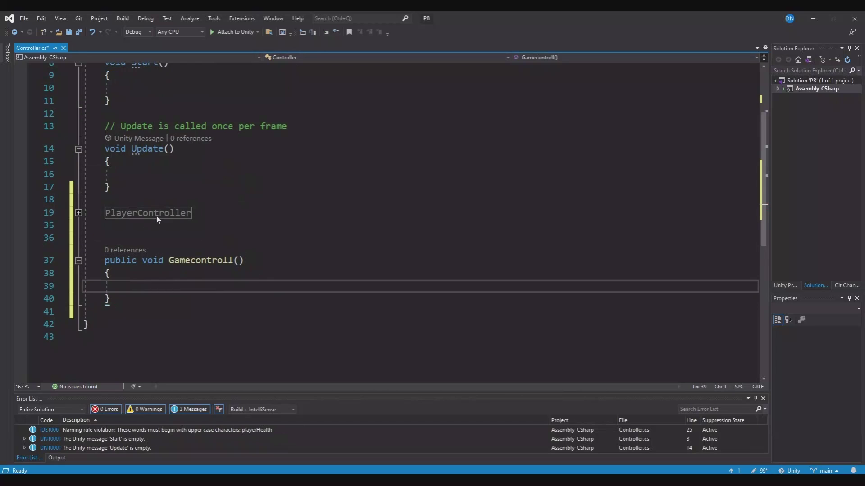
pyautogui.click(135, 217)
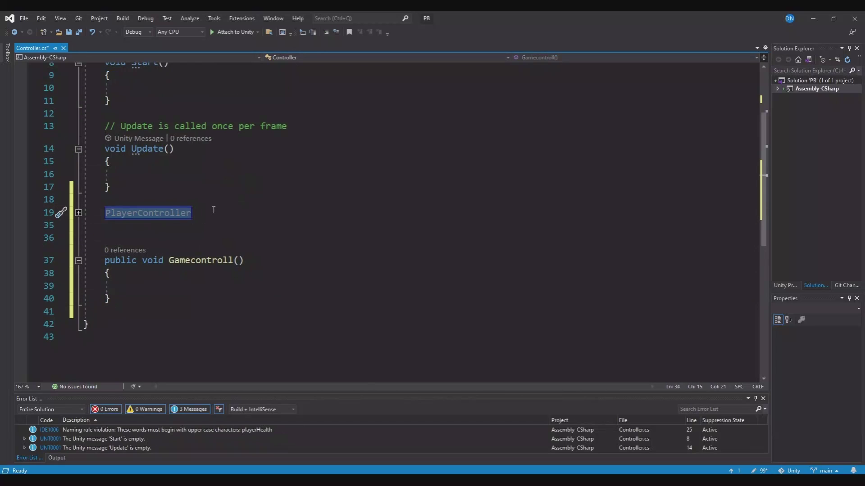
pyautogui.click(78, 213)
pyautogui.scroll(-3, 160, 195)
pyautogui.scroll(2, 147, 276)
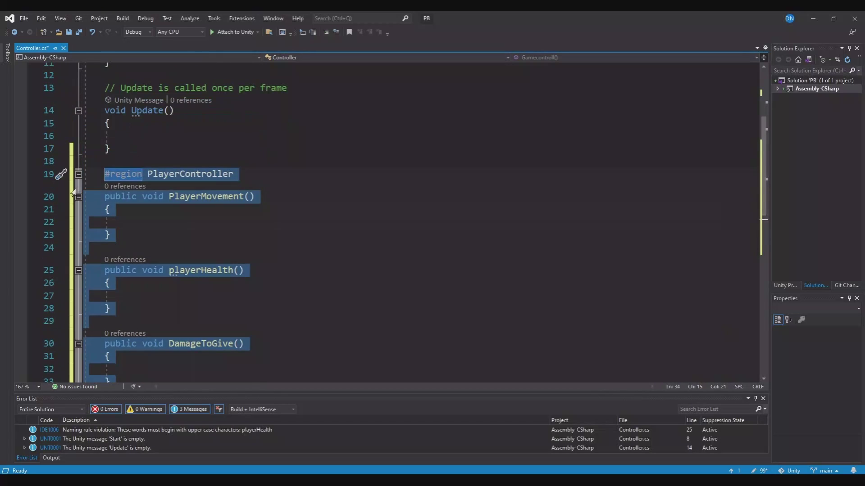
pyautogui.click(78, 175)
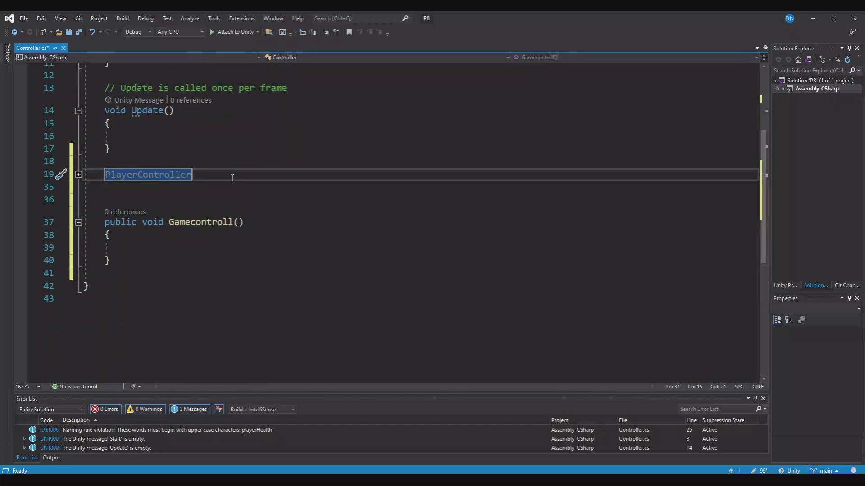
pyautogui.scroll(1, 237, 233)
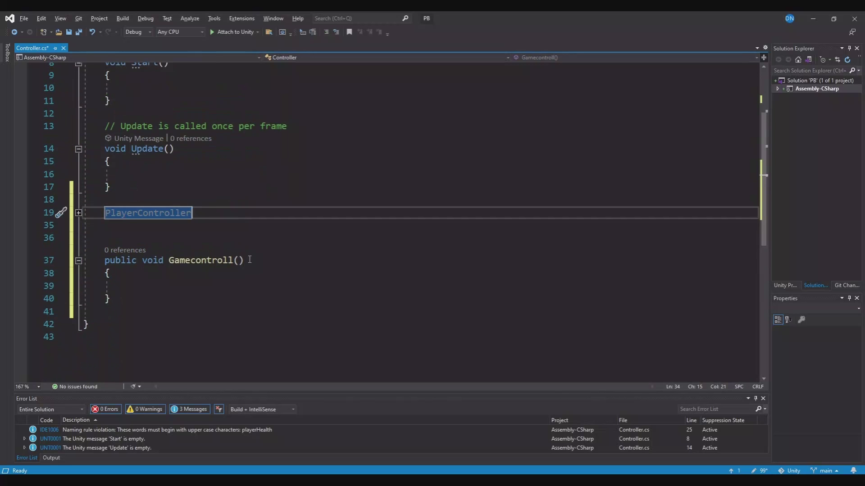
pyautogui.scroll(1, 249, 260)
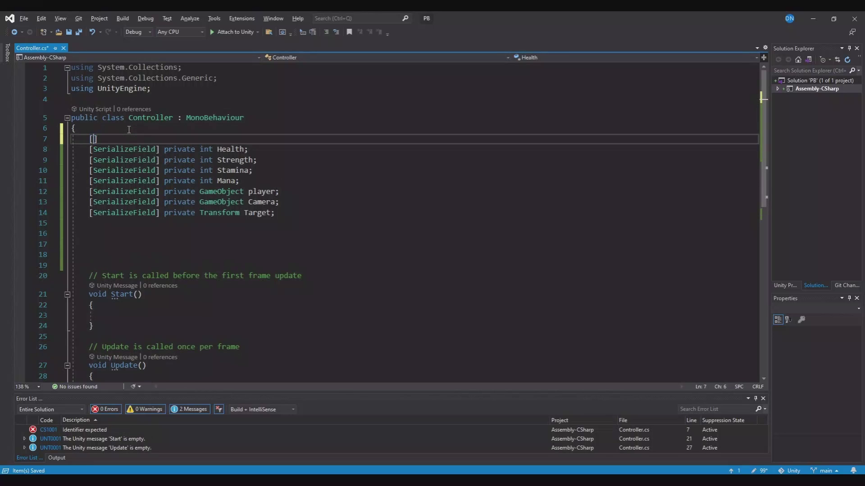
# Add a [Header("Stats")] attribute above the Health field and a [Header("Controller")] attribute above the player field.
pyautogui.write('Header("')
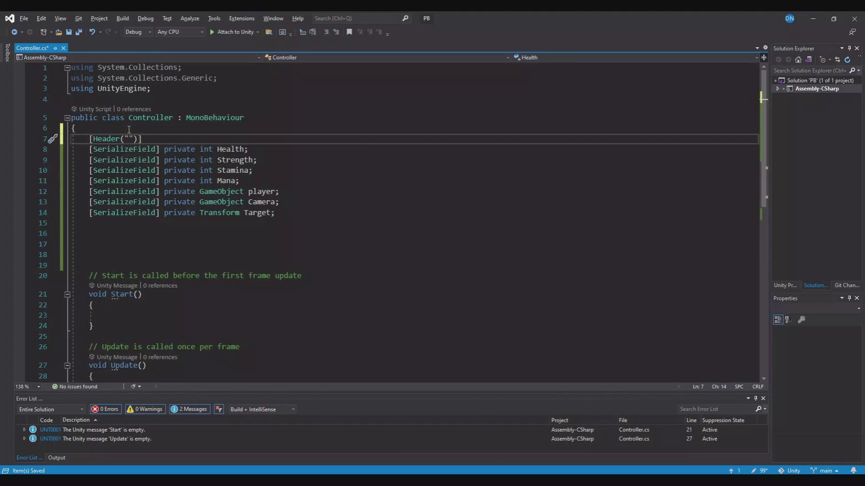
pyautogui.write('Stats')
pyautogui.click(270, 178)
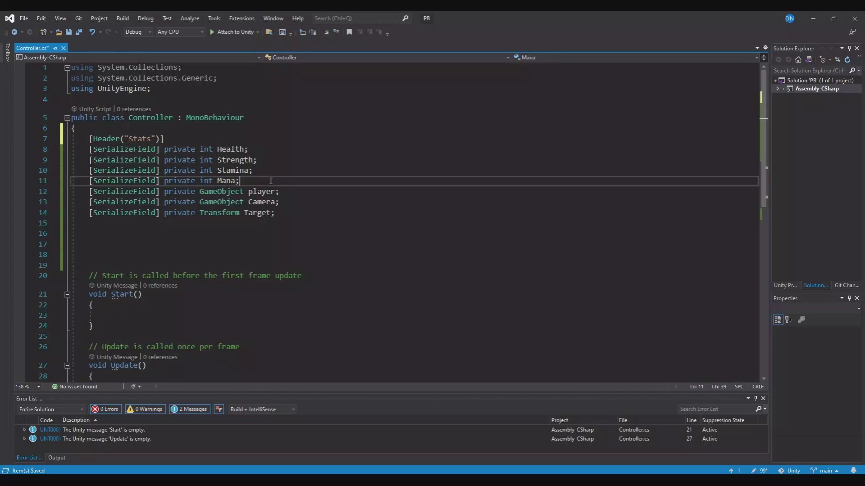
pyautogui.press('Return')
pyautogui.write('[')
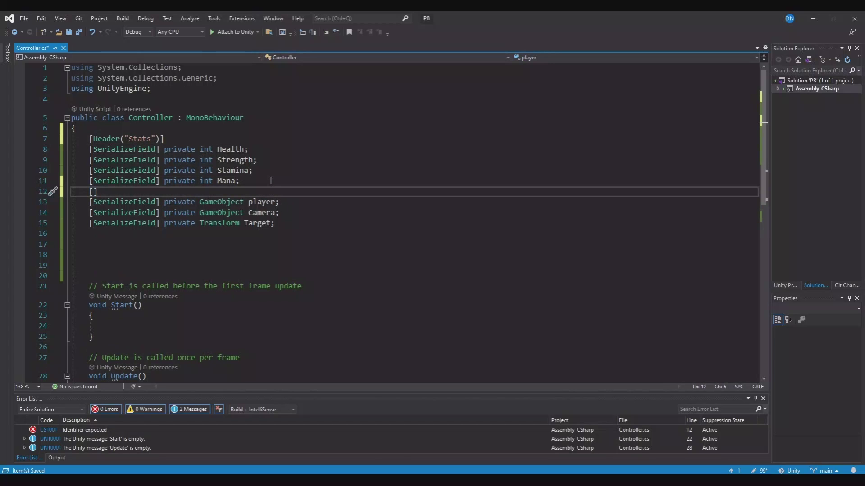
pyautogui.write('Header(')
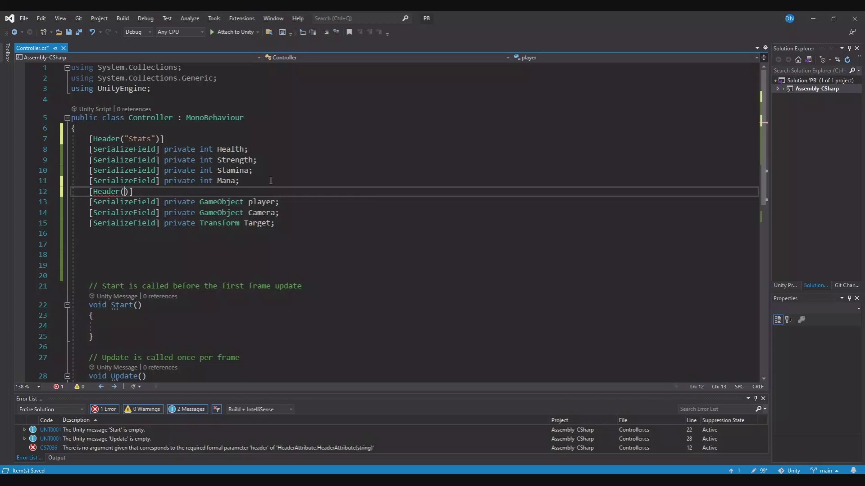
pyautogui.write('"Controller')
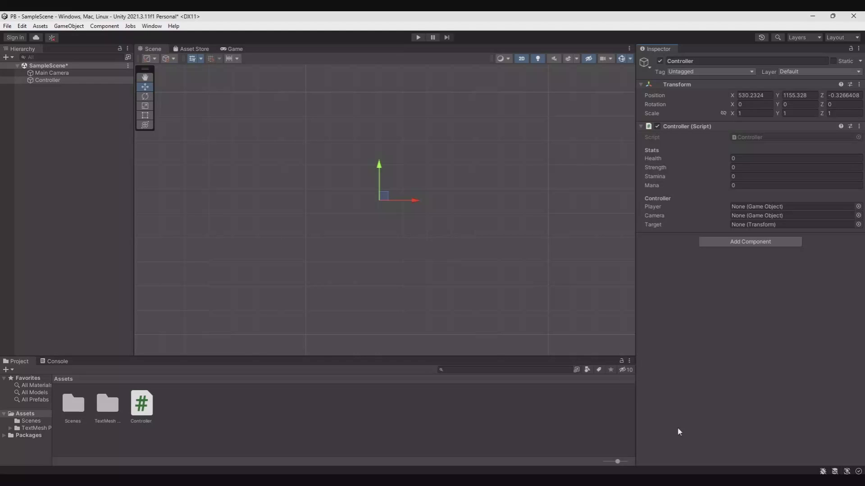
# Switch to the Controller script in Visual Studio, add [Space(20)] between the Controller header and the player field, and save.
pyautogui.hotkey('alt', 'Tab')
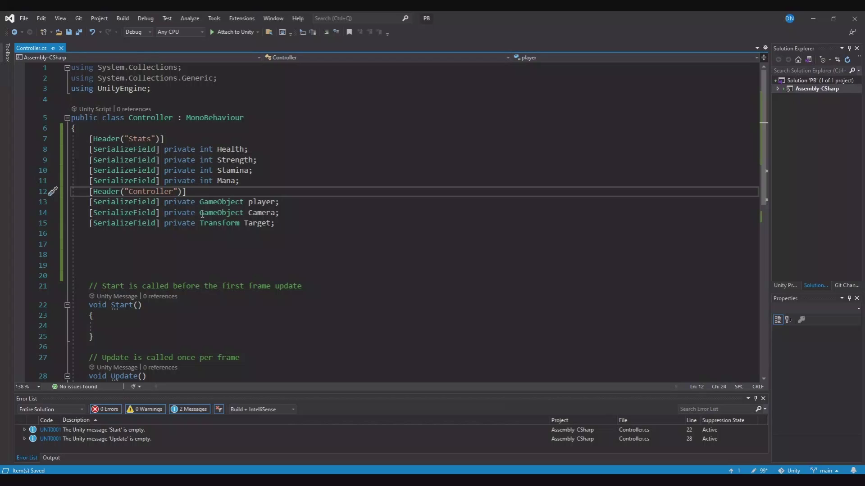
pyautogui.press('Return')
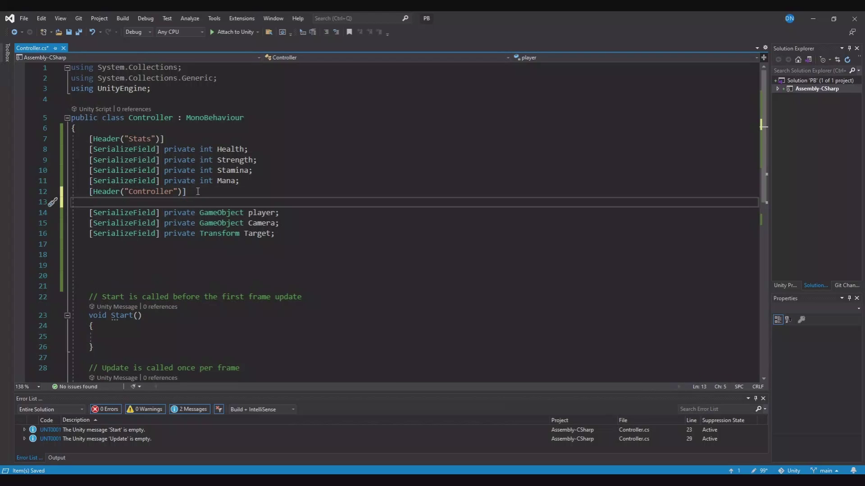
pyautogui.write('[Space')
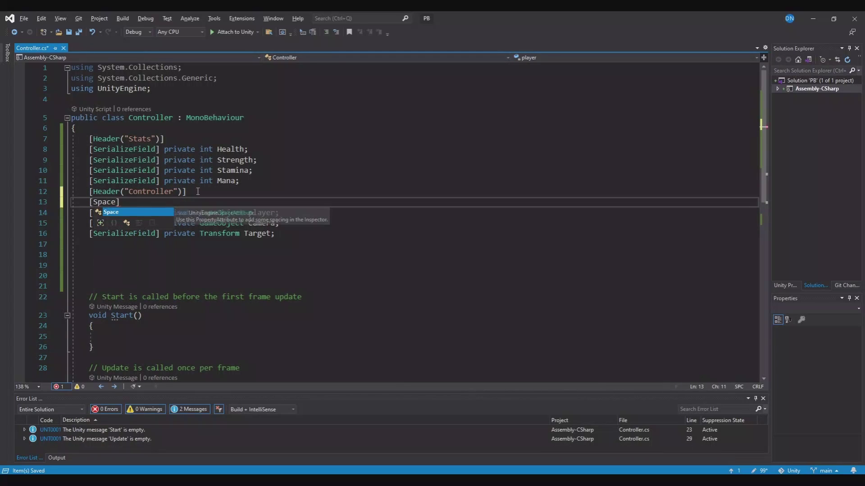
pyautogui.write('(')
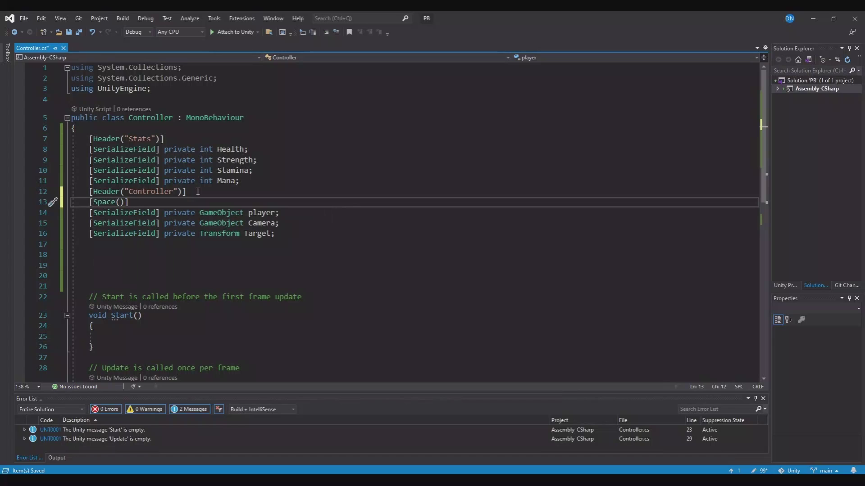
pyautogui.write('20')
pyautogui.click(79, 32)
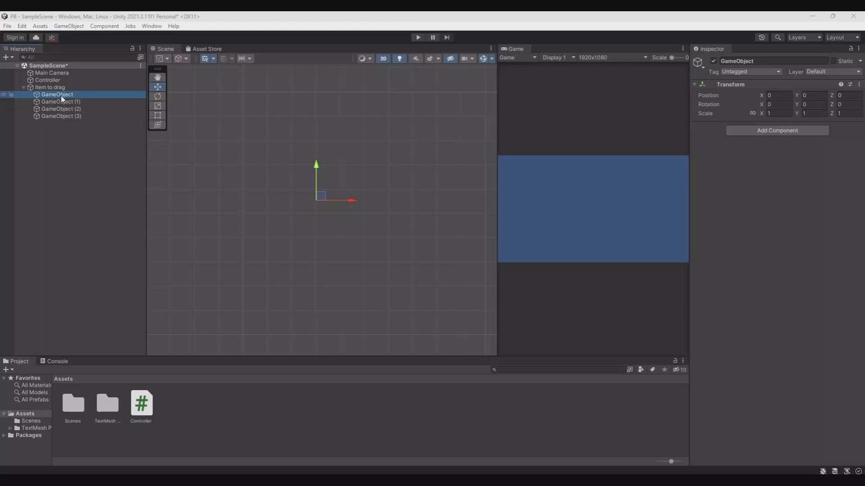
# Duplicate the GameObject under Item to drag three times.
pyautogui.hotkey('ctrl', 'd')
pyautogui.hotkey('ctrl', 'd')
pyautogui.hotkey('ctrl', 'd')
pyautogui.click(61, 89)
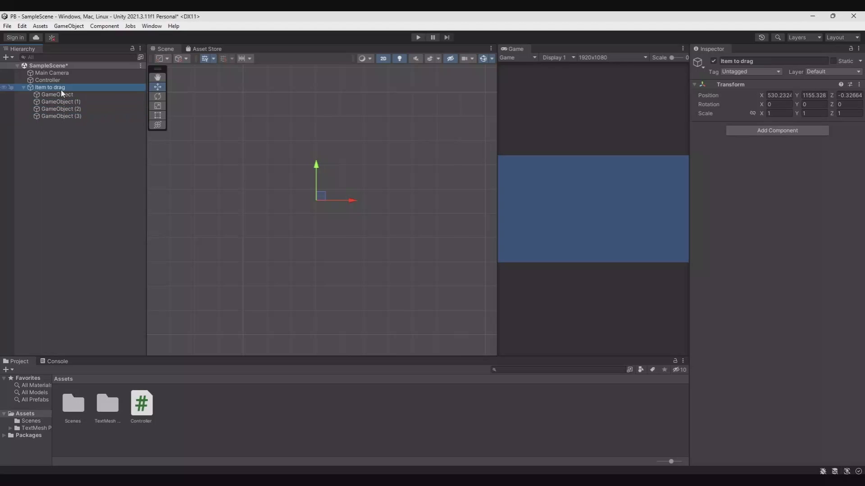
pyautogui.click(60, 95)
pyautogui.click(67, 128)
# Spread the four child GameObjects into a rough rectangle, with GameObject at about (-29, 21.9) and GameObject (3) at about (48.1, -33.6).
pyautogui.click(59, 95)
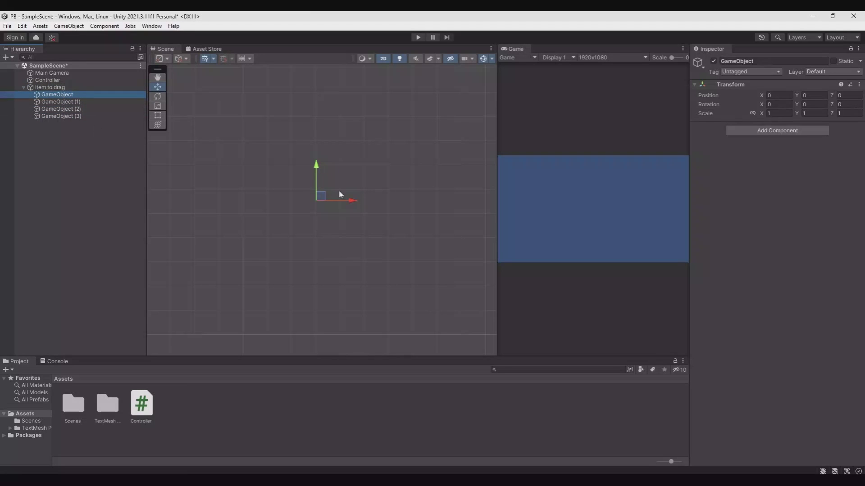
pyautogui.moveTo(320, 197); pyautogui.dragTo(250, 143)
pyautogui.click(60, 101)
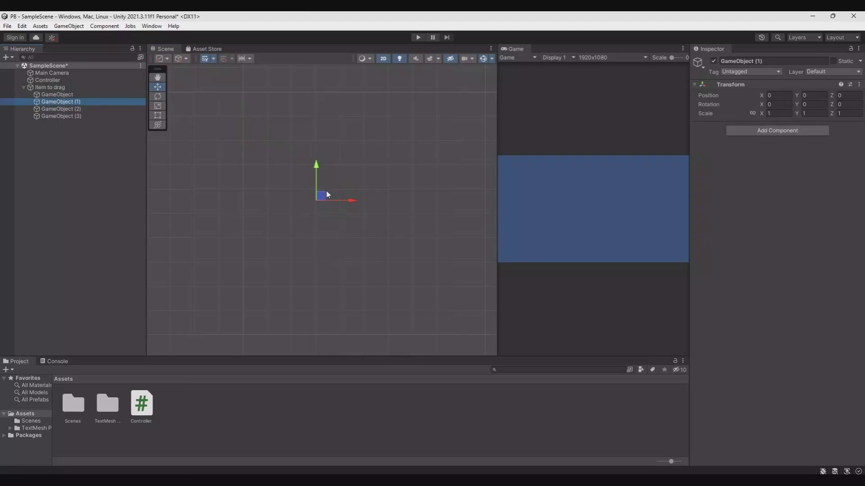
pyautogui.moveTo(326, 195); pyautogui.dragTo(421, 142)
pyautogui.click(58, 109)
pyautogui.moveTo(322, 196); pyautogui.dragTo(250, 252)
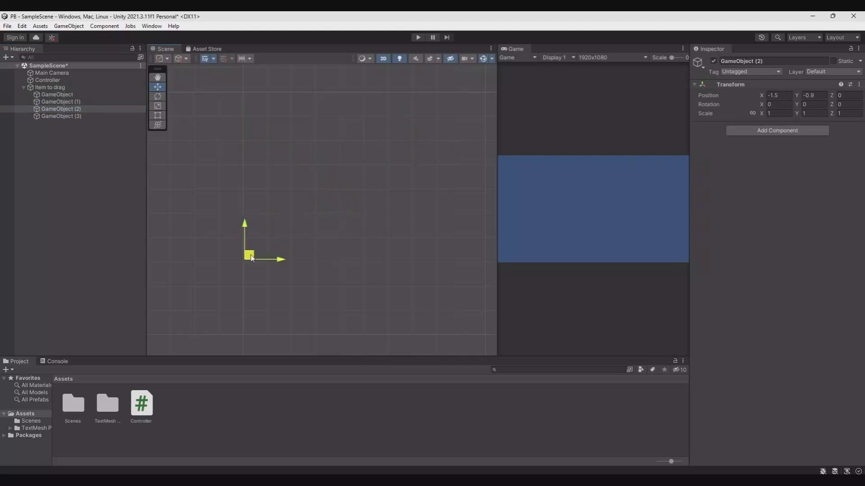
pyautogui.click(58, 116)
pyautogui.moveTo(321, 196); pyautogui.dragTo(454, 295)
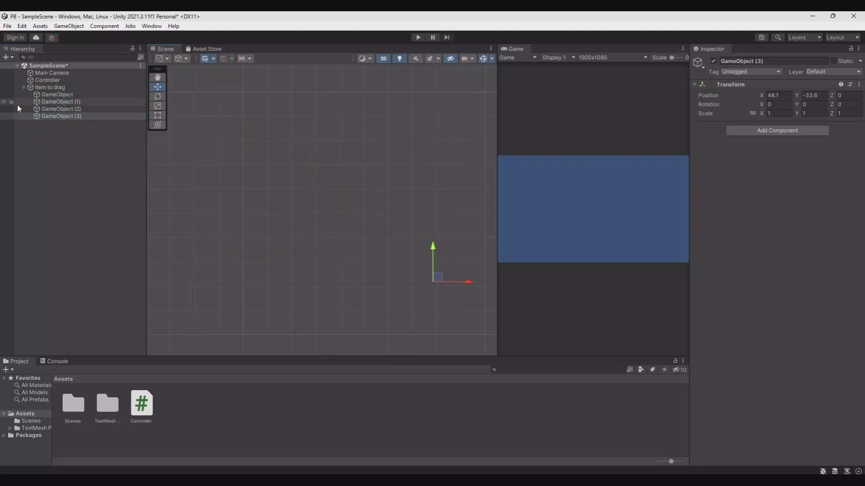
# Assign the yellow diamond icon to all four child GameObjects and enlarge the 3D Icons in the Scene gizmo settings.
pyautogui.keyDown('shift'); pyautogui.click(64, 95); pyautogui.keyUp('shift')
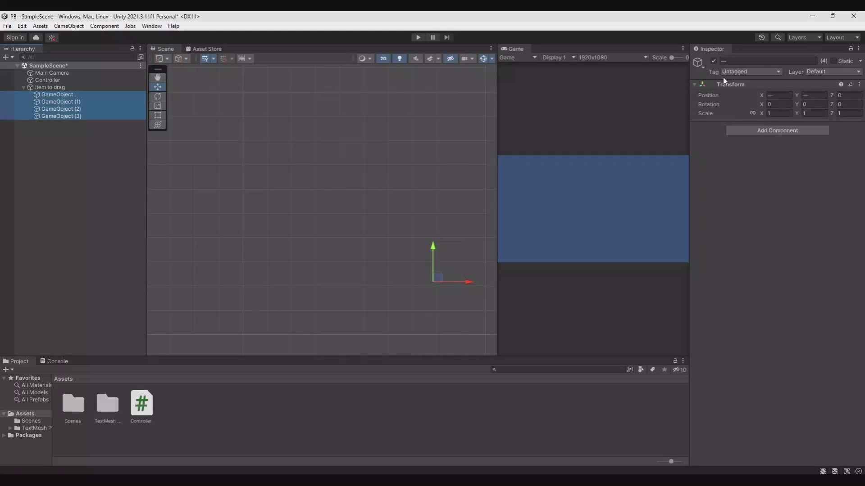
pyautogui.click(701, 67)
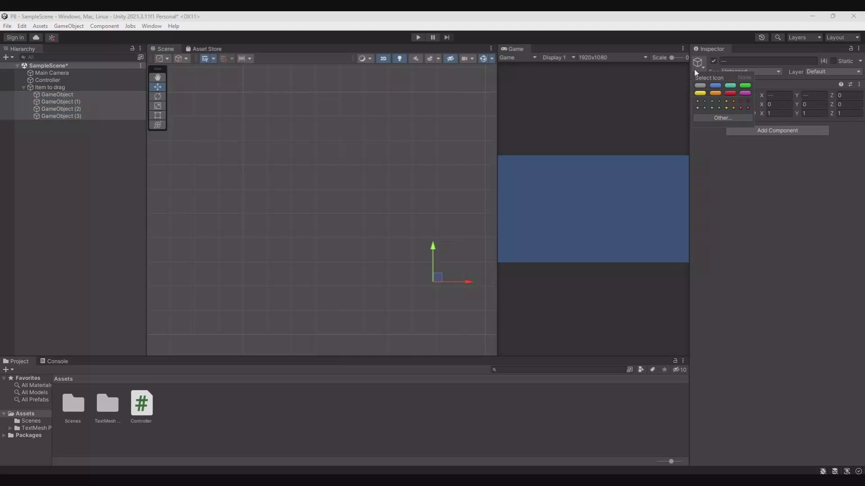
pyautogui.click(726, 108)
pyautogui.click(493, 59)
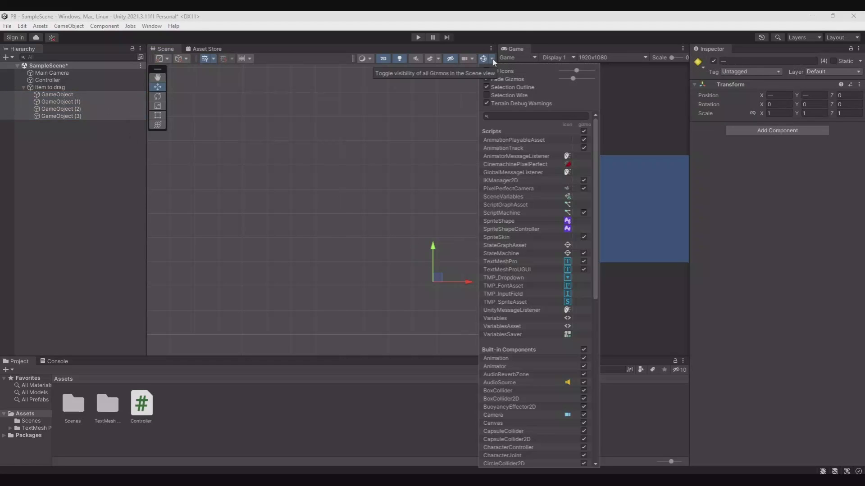
pyautogui.moveTo(578, 73); pyautogui.dragTo(590, 74)
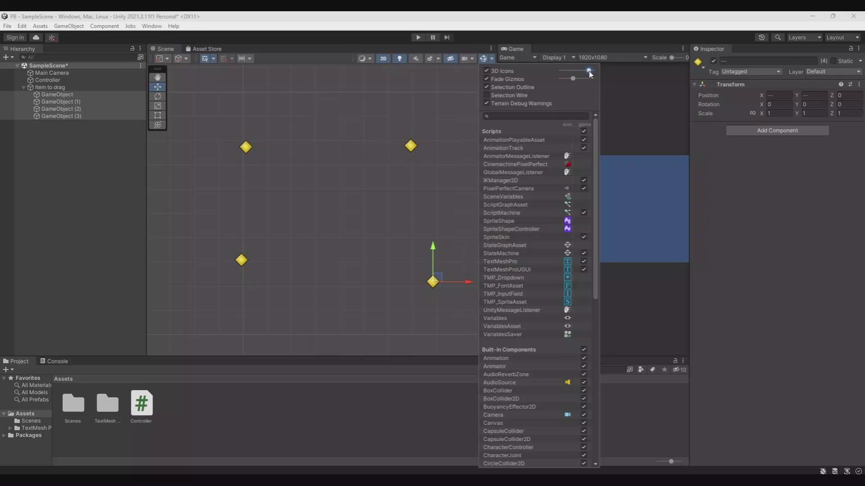
# Select each child GameObject and the Item to drag parent in turn to check their markers in the scene.
pyautogui.click(52, 93)
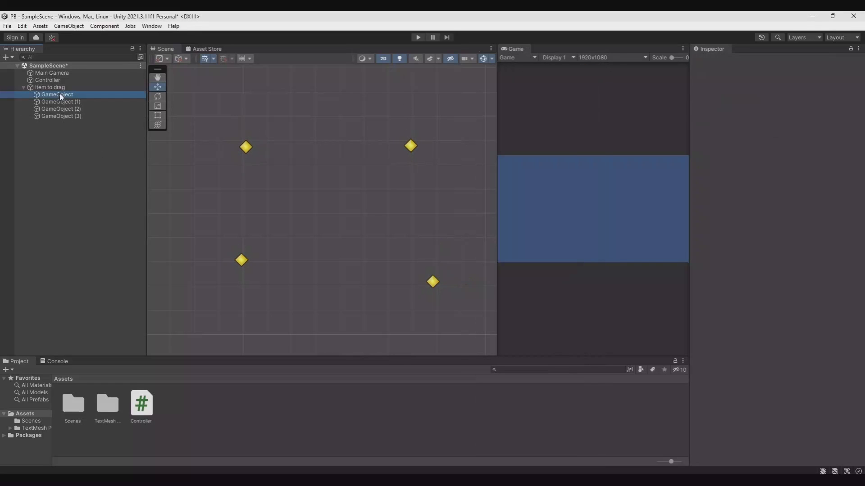
pyautogui.moveTo(59, 94); pyautogui.dragTo(61, 102)
pyautogui.click(64, 110)
pyautogui.click(62, 116)
pyautogui.click(59, 95)
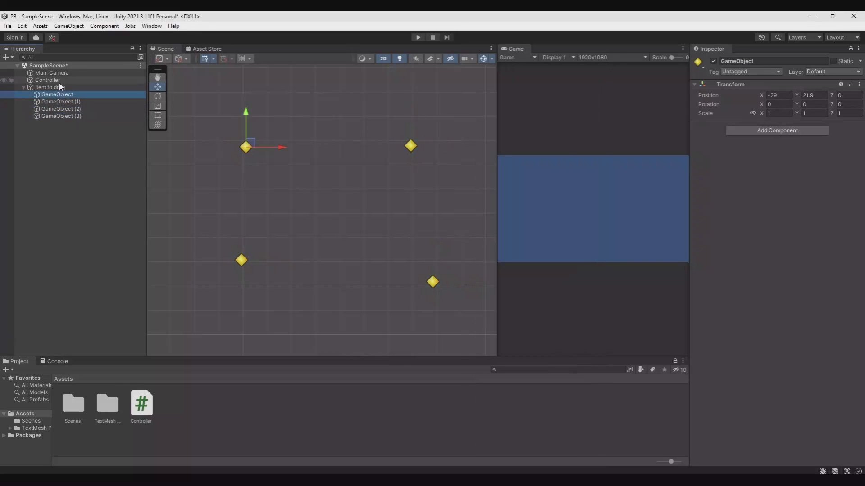
pyautogui.click(59, 87)
pyautogui.click(89, 170)
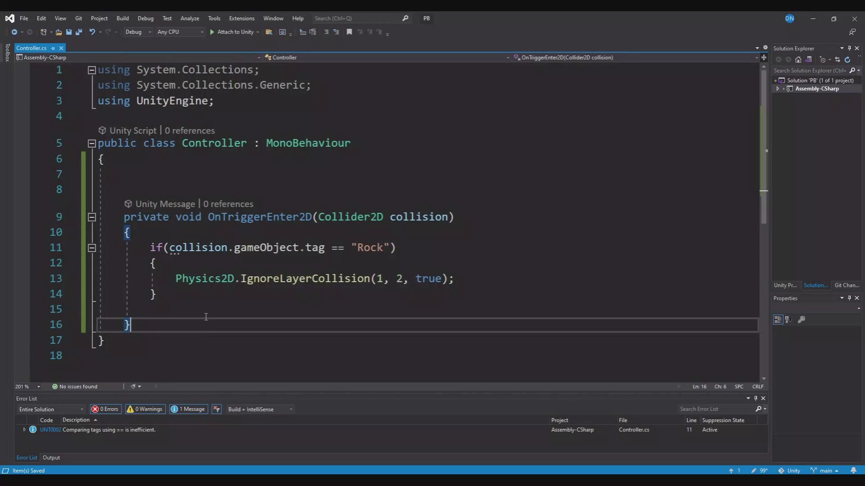
# Examine the layer arguments 1 and 2 of the Physics2D.IgnoreLayerCollision call in the Controller script.
pyautogui.doubleClick(379, 279)
pyautogui.doubleClick(396, 278)
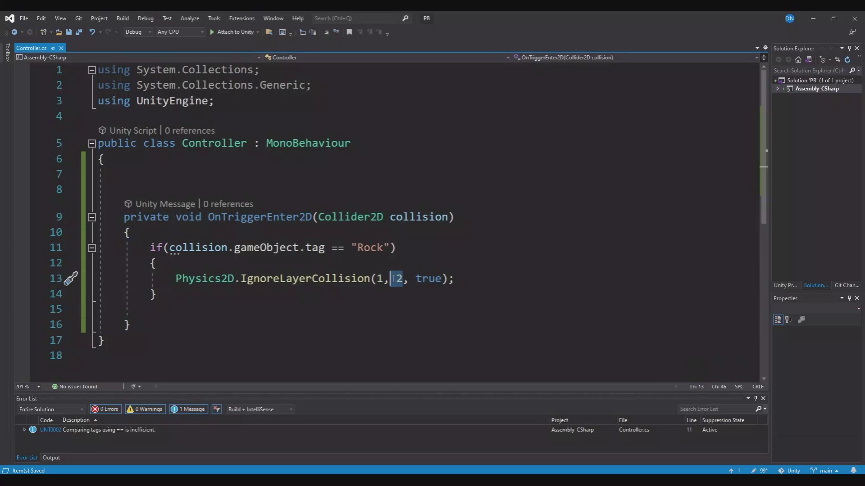
pyautogui.click(543, 281)
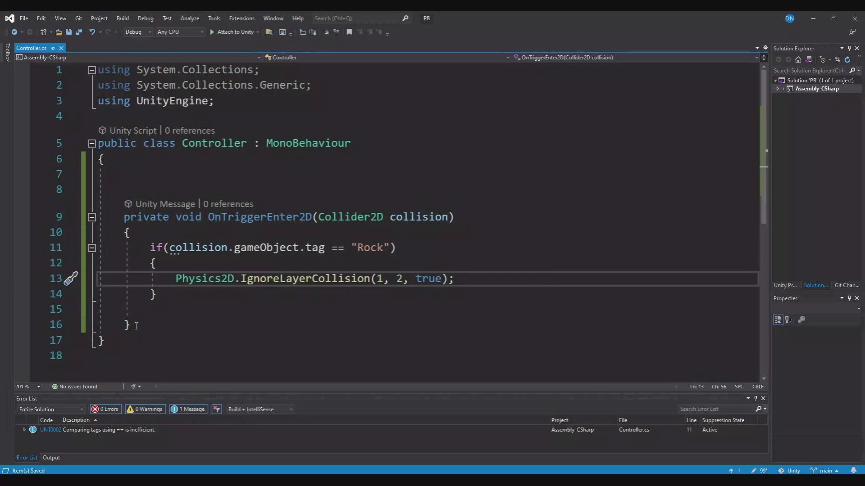
# Delete the OnTriggerEnter2D method from the Controller script and switch to Unity.
pyautogui.moveTo(136, 326); pyautogui.dragTo(31, 222)
pyautogui.press('Delete')
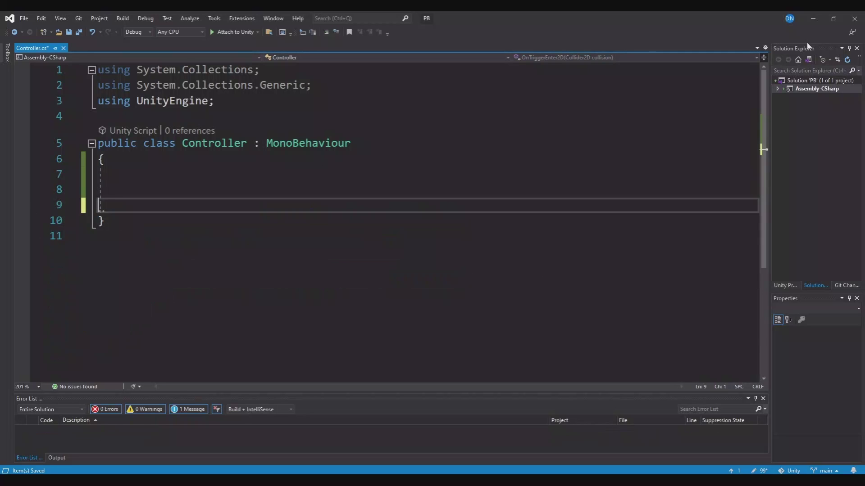
pyautogui.click(809, 22)
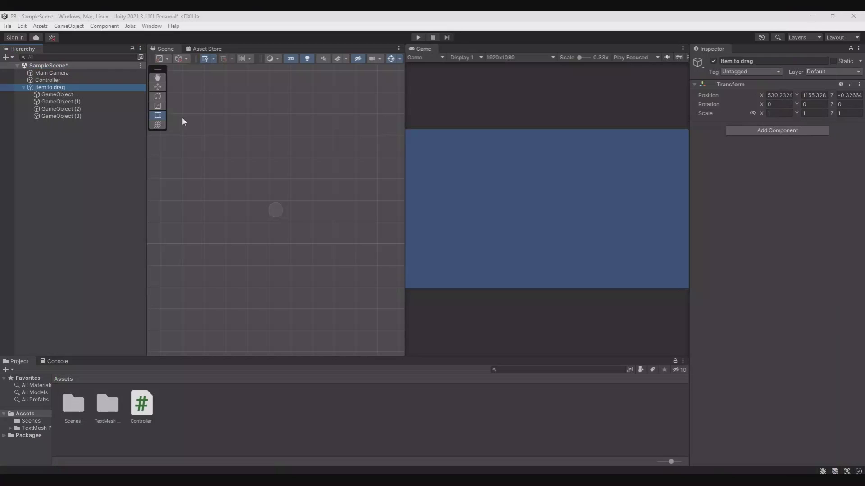
# Disable collisions between the Player and Rock layers in the project's Physics 2D collision matrix and toggle the Rock–Rock checkbox.
pyautogui.click(22, 26)
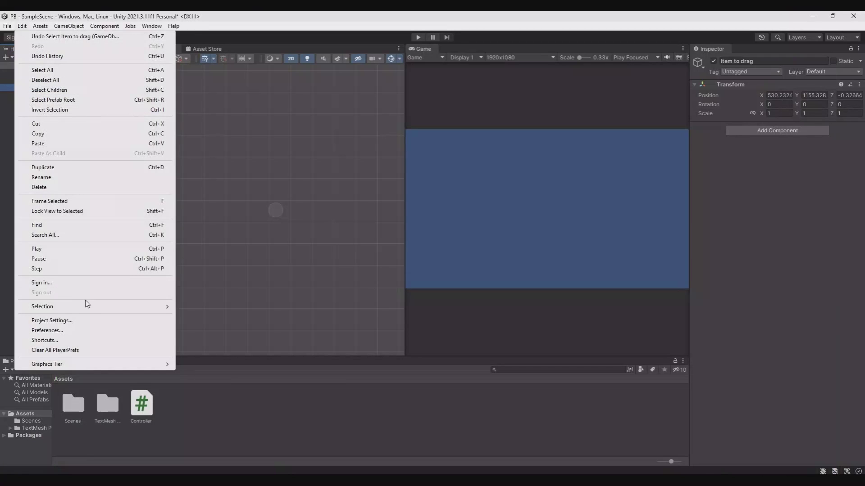
pyautogui.click(44, 323)
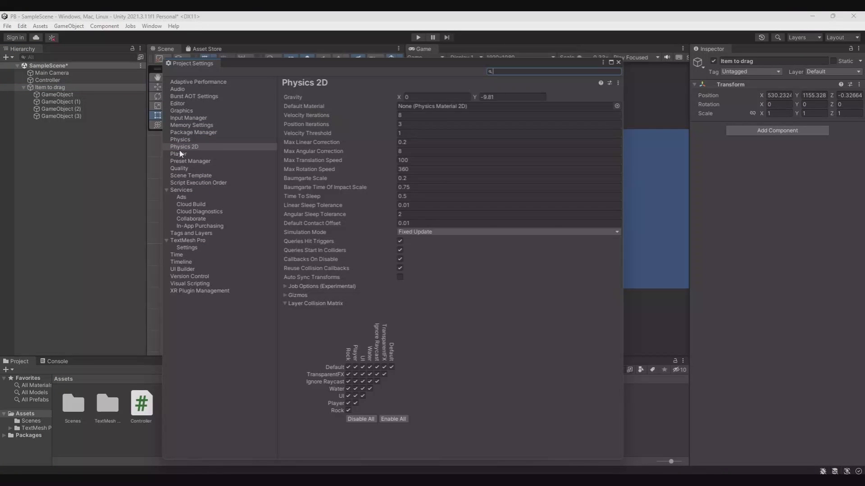
pyautogui.click(180, 140)
pyautogui.click(188, 148)
pyautogui.click(349, 404)
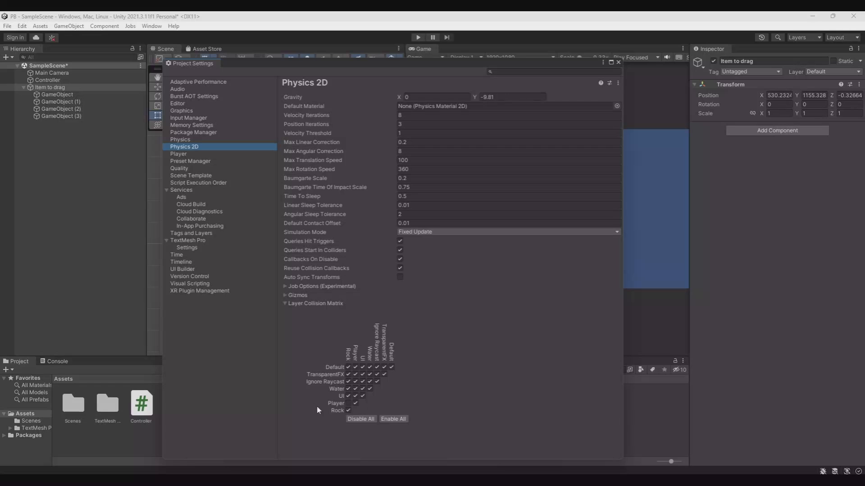
pyautogui.click(348, 411)
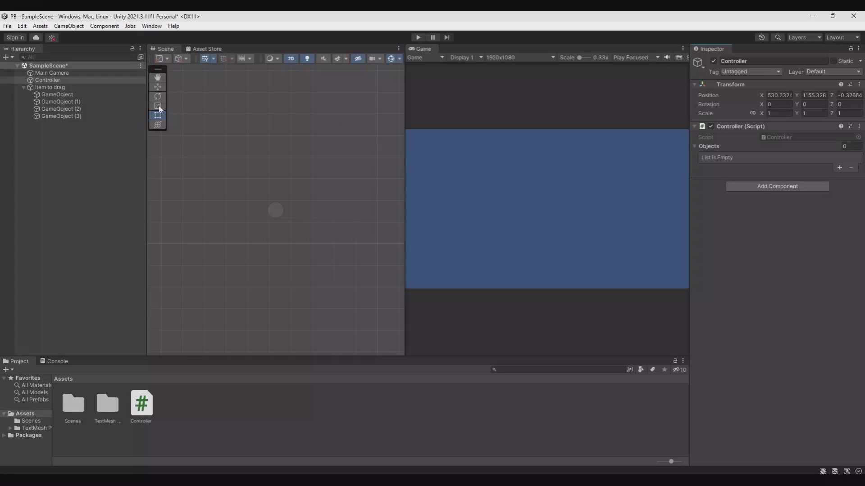
# Add the child GameObject to the Controller's Objects list, view GameObject (2), and reselect the Controller.
pyautogui.moveTo(50, 95); pyautogui.dragTo(731, 158)
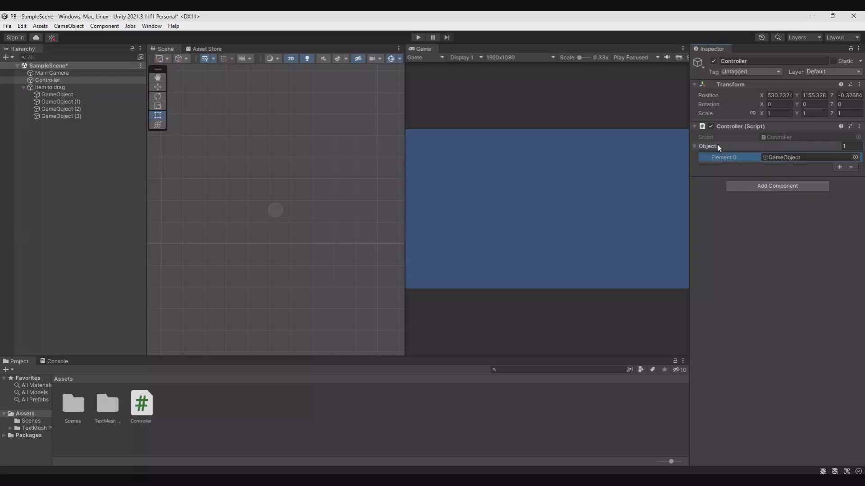
pyautogui.click(69, 109)
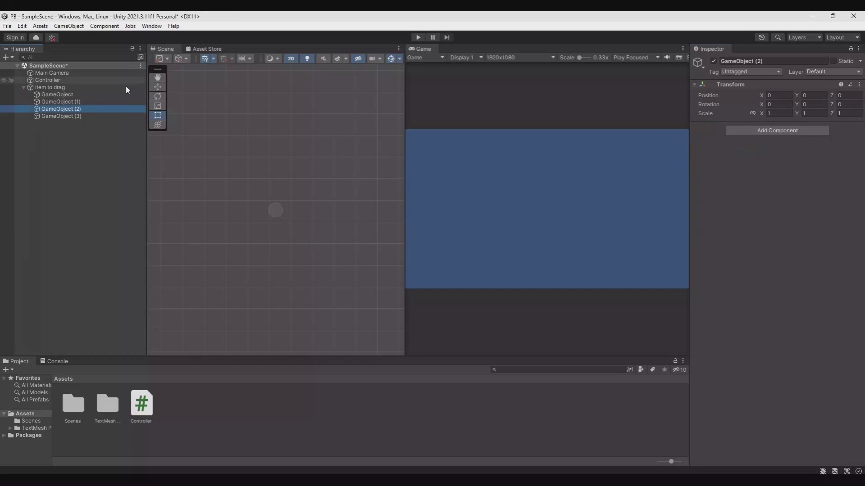
pyautogui.click(53, 80)
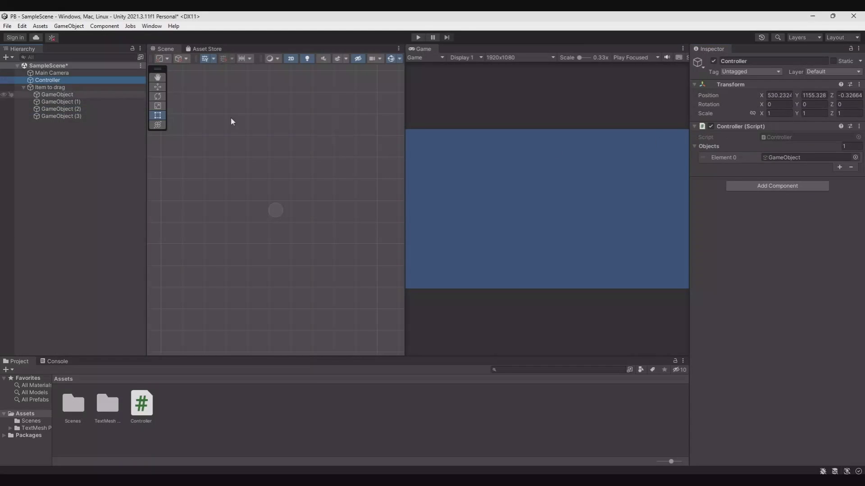
pyautogui.click(856, 50)
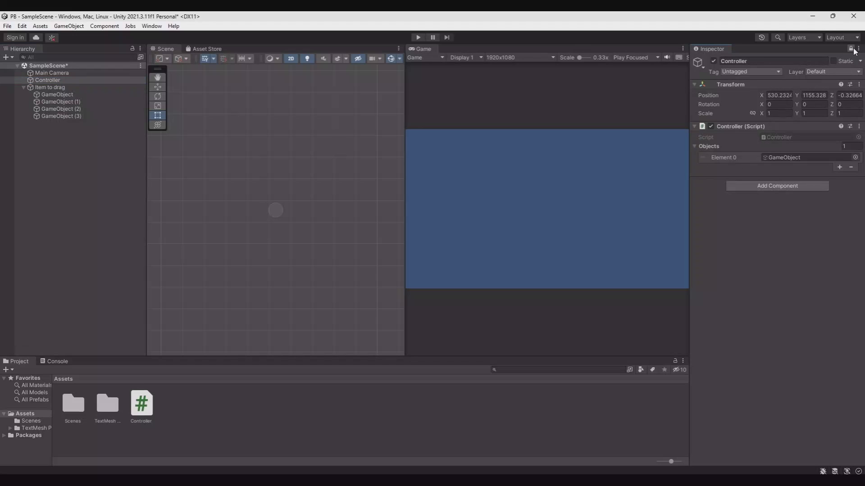
# Open a separate Properties window for the Controller script component and dock it below the Inspector.
pyautogui.rightClick(756, 127)
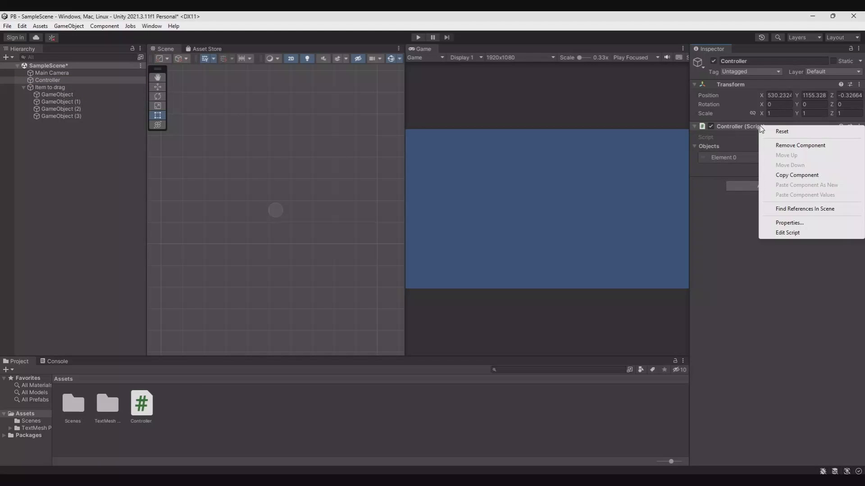
pyautogui.click(793, 224)
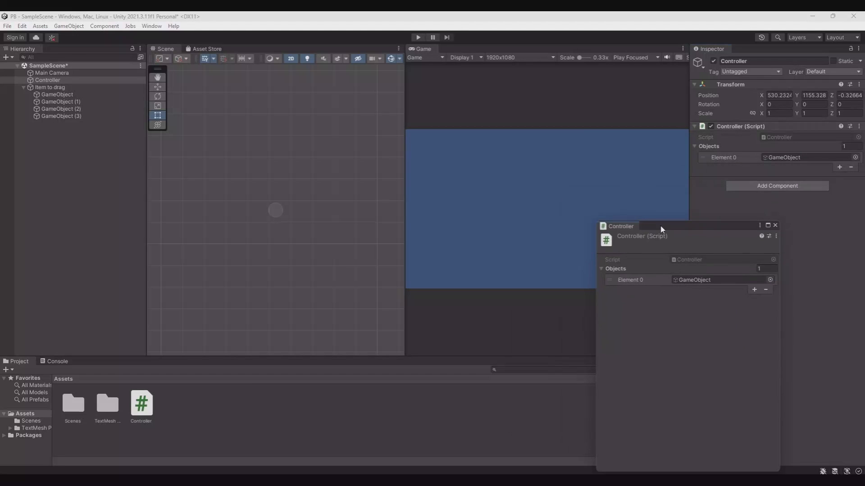
pyautogui.moveTo(628, 231); pyautogui.dragTo(760, 350)
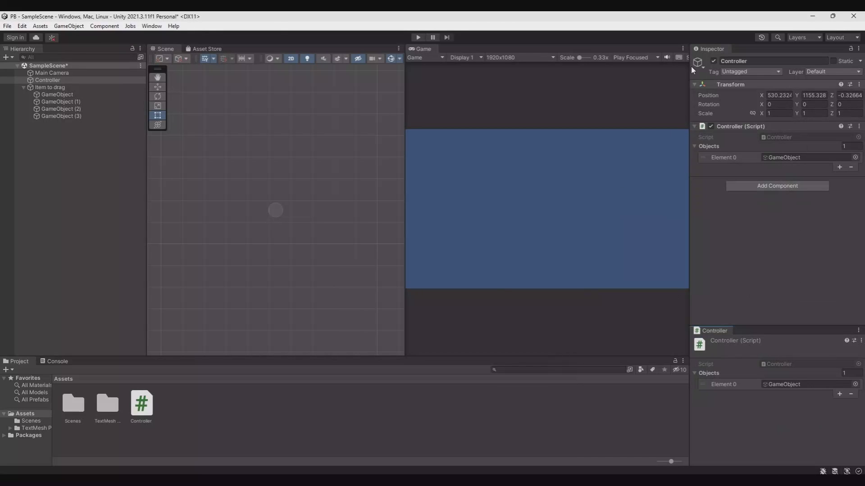
# Select Main Camera, Item to drag, GameObject (1) and Controller in turn to compare the Inspector with the docked Controller properties.
pyautogui.click(49, 72)
pyautogui.click(49, 86)
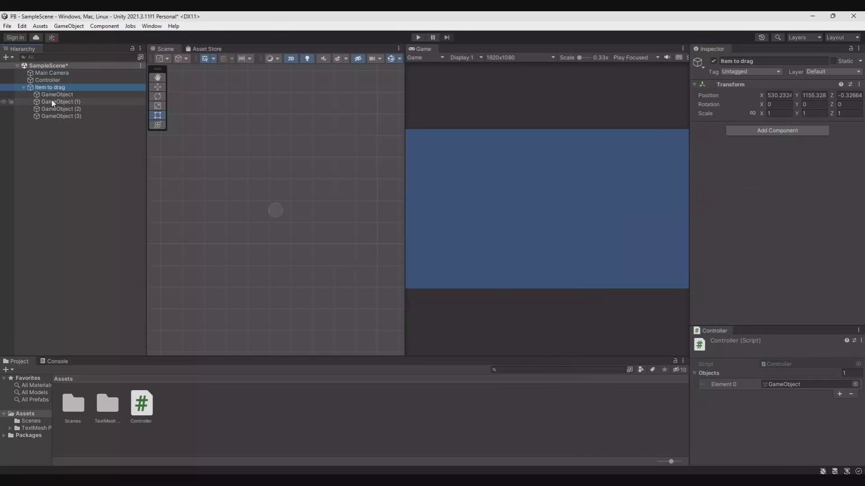
pyautogui.click(52, 101)
pyautogui.click(53, 80)
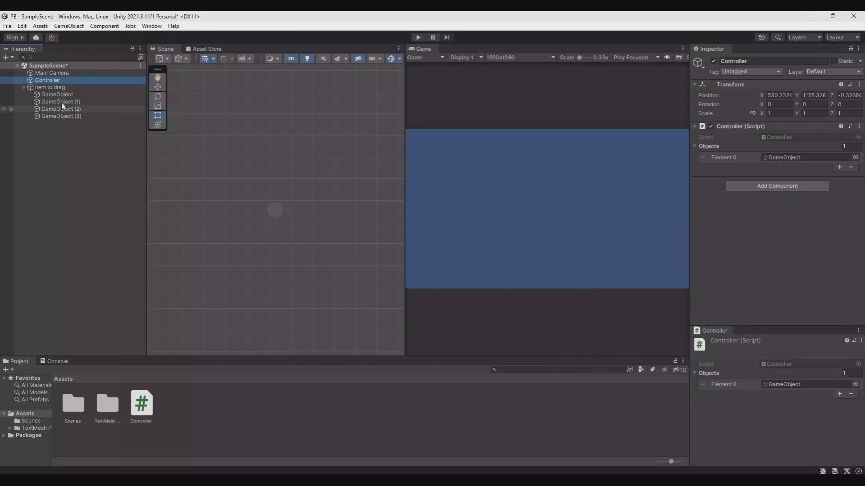
# Add GameObject (2) and GameObject (3) to the Objects list in the docked Controller properties.
pyautogui.click(60, 102)
pyautogui.moveTo(59, 109); pyautogui.dragTo(715, 373)
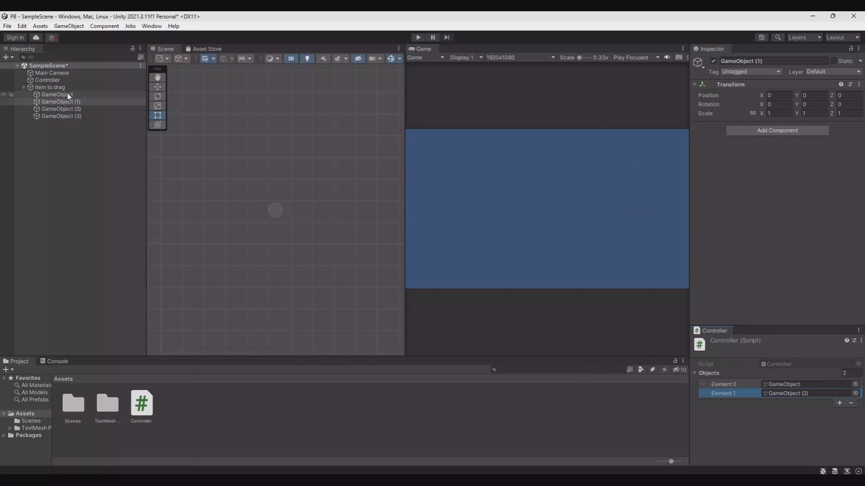
pyautogui.moveTo(61, 117); pyautogui.dragTo(734, 372)
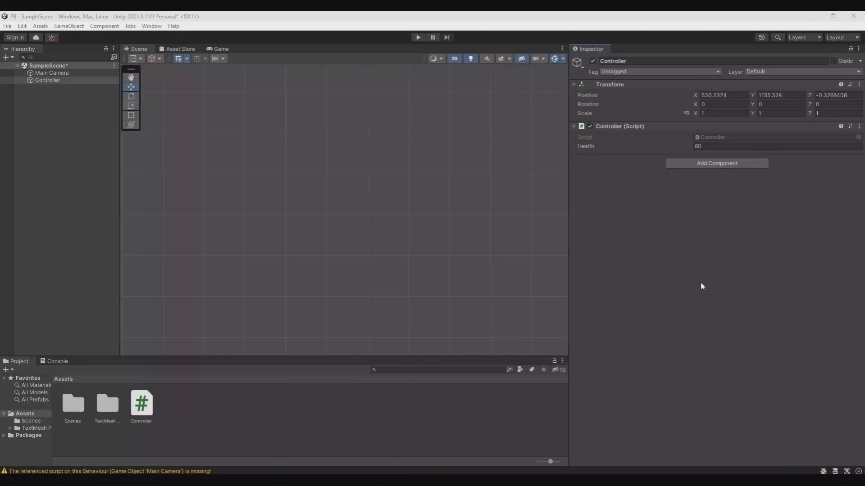
# Change the access modifier of the Health variable to private in the Controller script in Visual Studio.
pyautogui.click(663, 150)
pyautogui.click(638, 224)
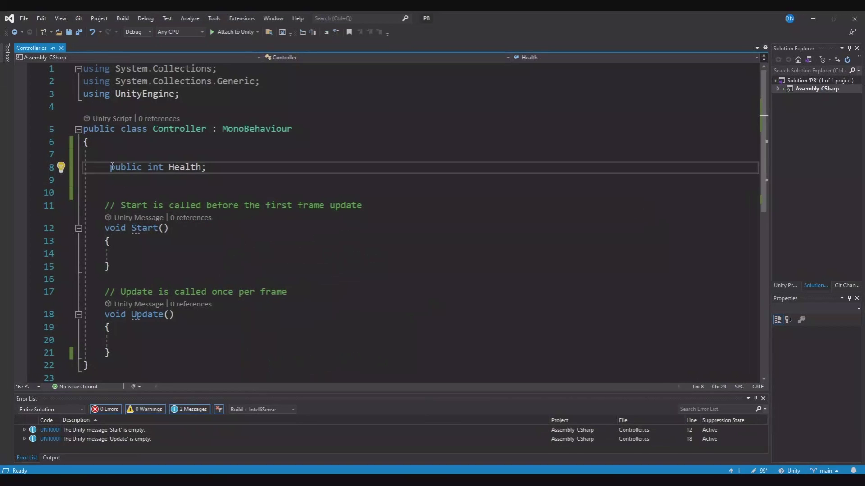
pyautogui.moveTo(107, 168); pyautogui.dragTo(143, 167)
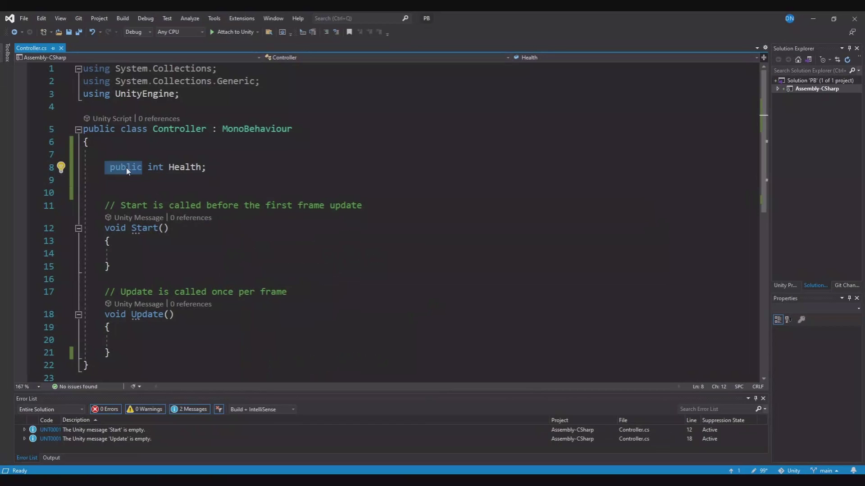
pyautogui.click(126, 167)
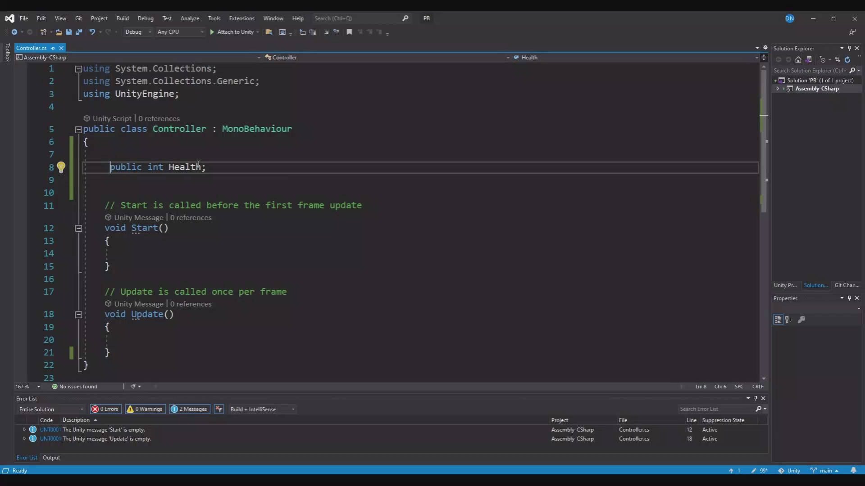
pyautogui.doubleClick(132, 167)
pyautogui.write('private')
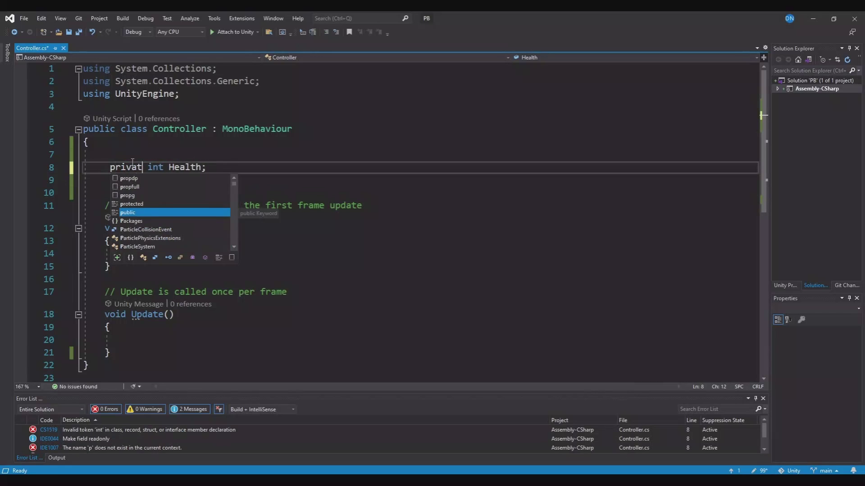
pyautogui.press('Tab')
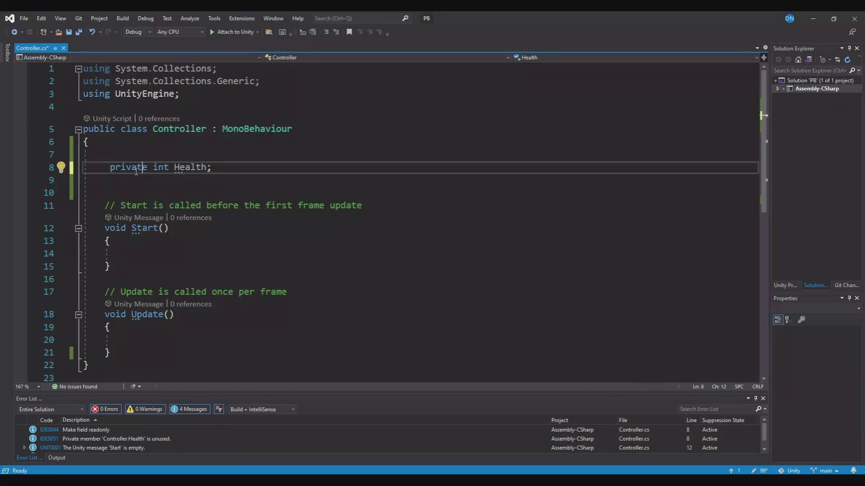
# Add the [SerializeField] attribute before the private int Health declaration and save the script.
pyautogui.click(110, 168)
pyautogui.write('[ser')
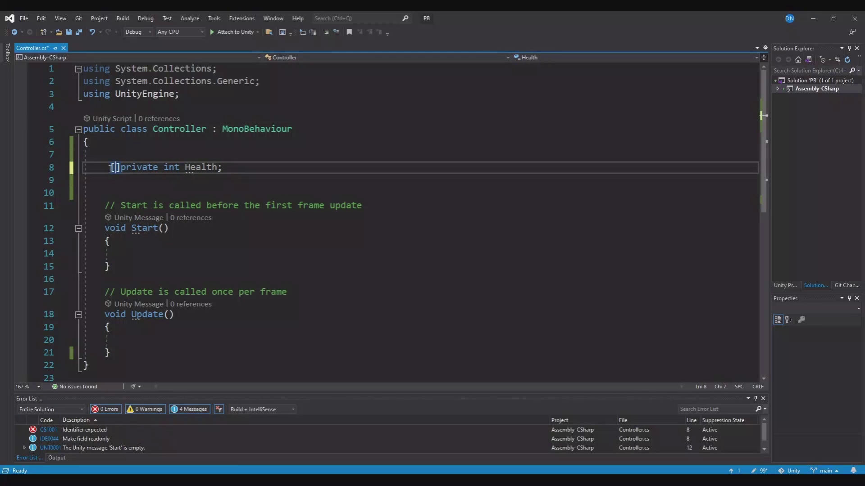
pyautogui.write('i')
pyautogui.press('Tab')
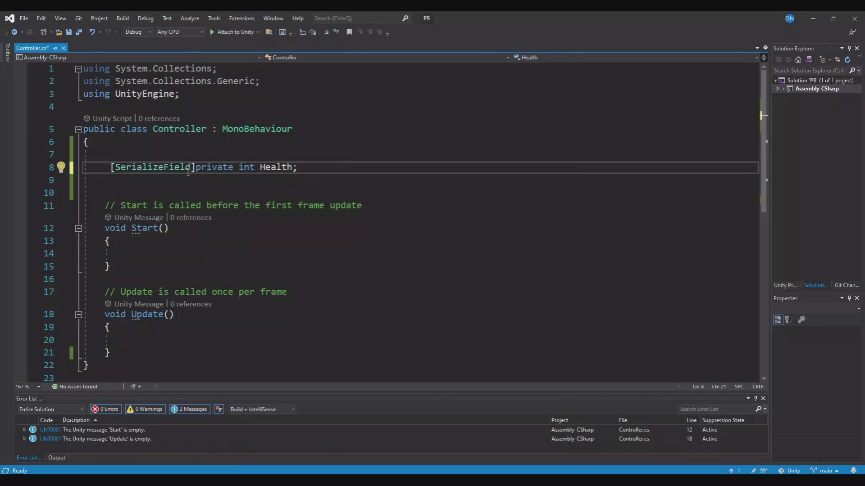
pyautogui.click(81, 32)
# Examine the serialized Health declaration in the script and its Health field on the Controller component in Unity.
pyautogui.moveTo(298, 167); pyautogui.dragTo(104, 169)
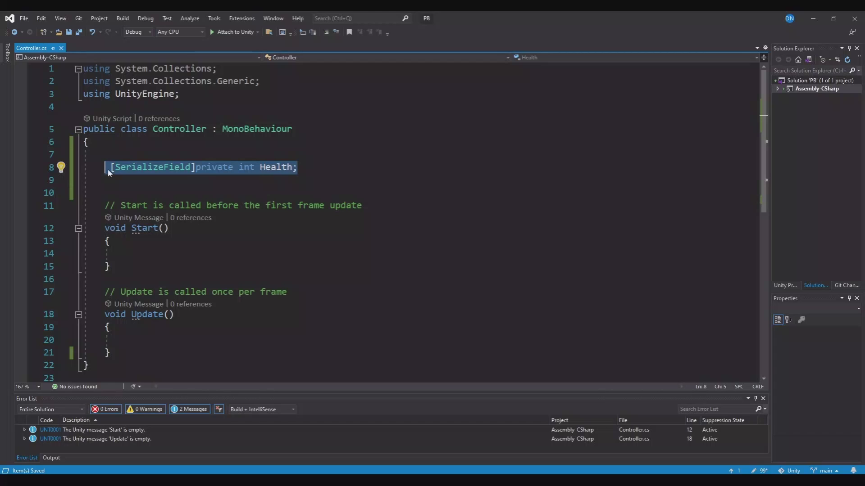
pyautogui.click(297, 167)
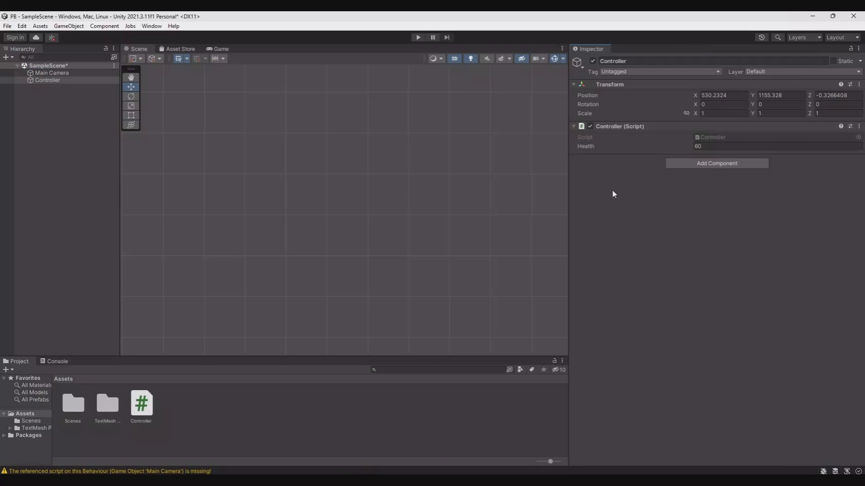
pyautogui.click(590, 147)
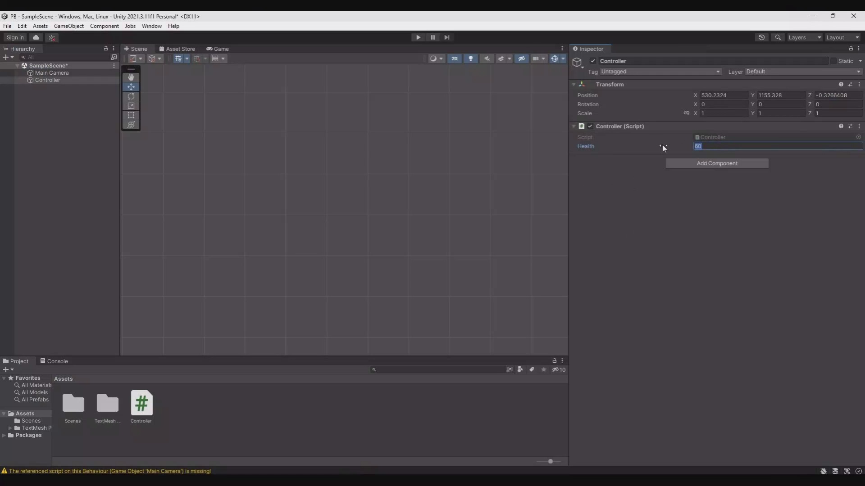